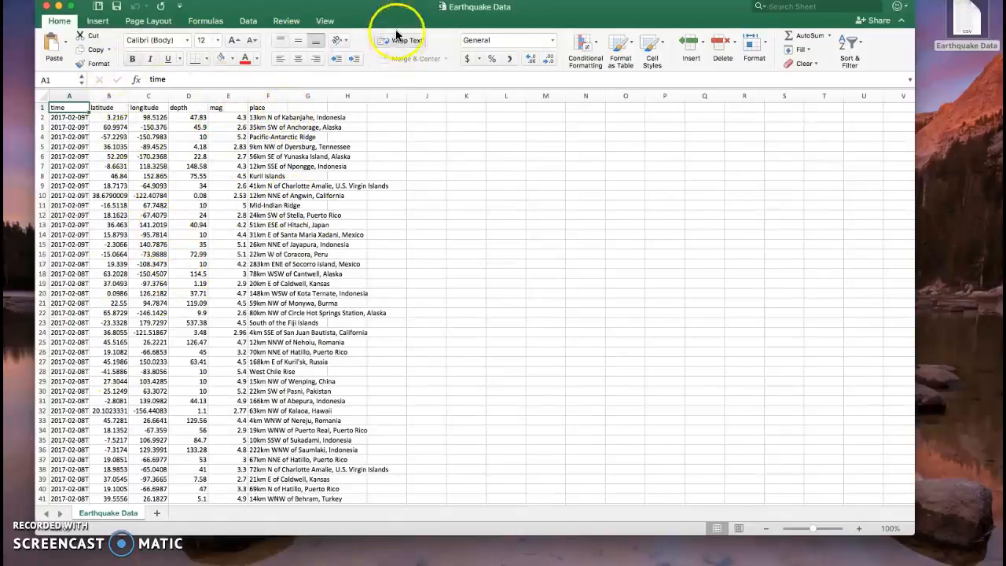
Close the Earthquake Data spreadsheet window.
{"action": "left_click_drag", "start_coordinate": [401, 18], "coordinate": [399, 31]}
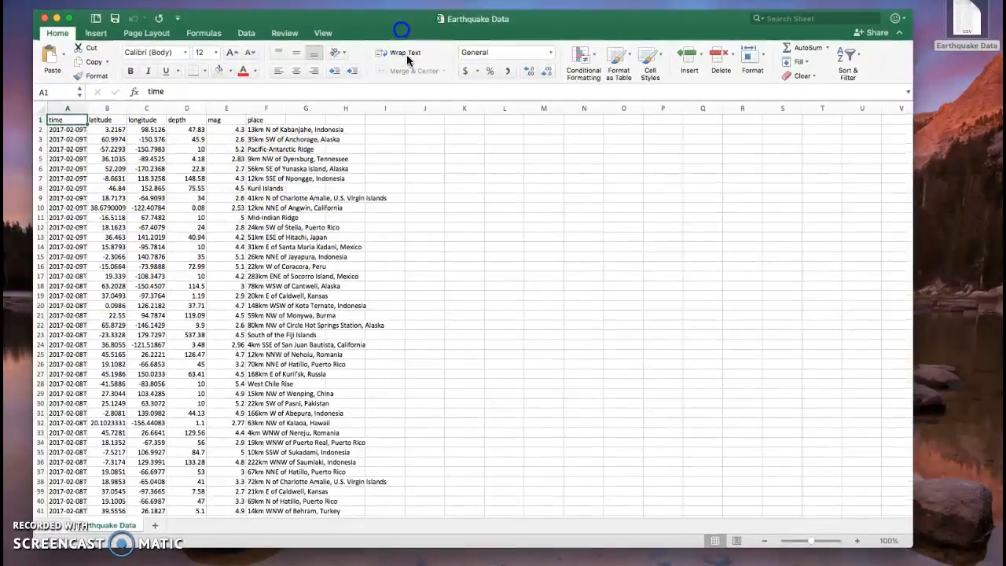
{"action": "left_click", "coordinate": [45, 18]}
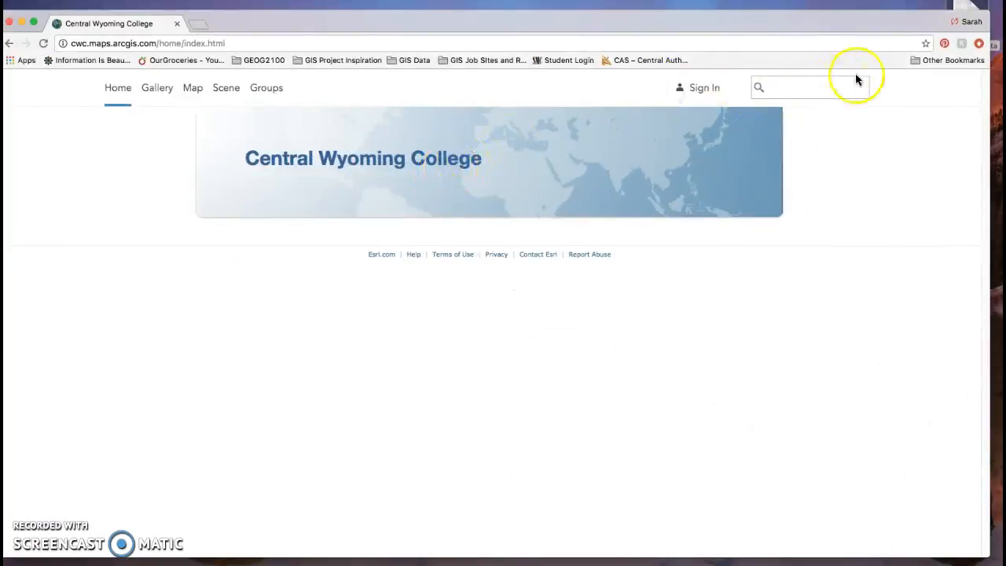
Sign in to the Central Wyoming College ArcGIS organization with the account username and password.
{"action": "left_click", "coordinate": [705, 89]}
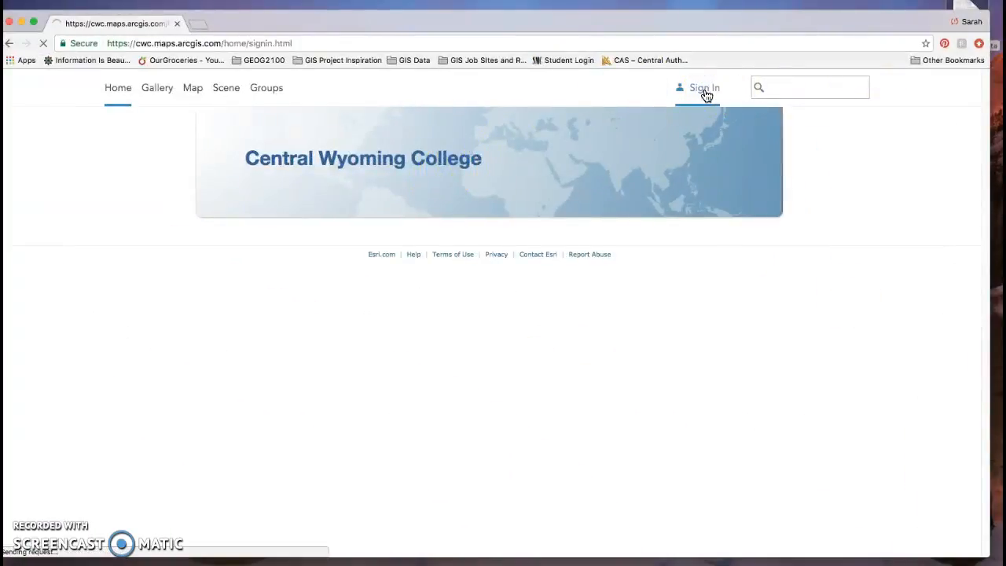
{"action": "mouse_move", "coordinate": [689, 33]}
{"action": "left_mouse_down"}
{"action": "mouse_move", "coordinate": [708, 35]}
{"action": "mouse_move", "coordinate": [700, 29]}
{"action": "left_mouse_up"}
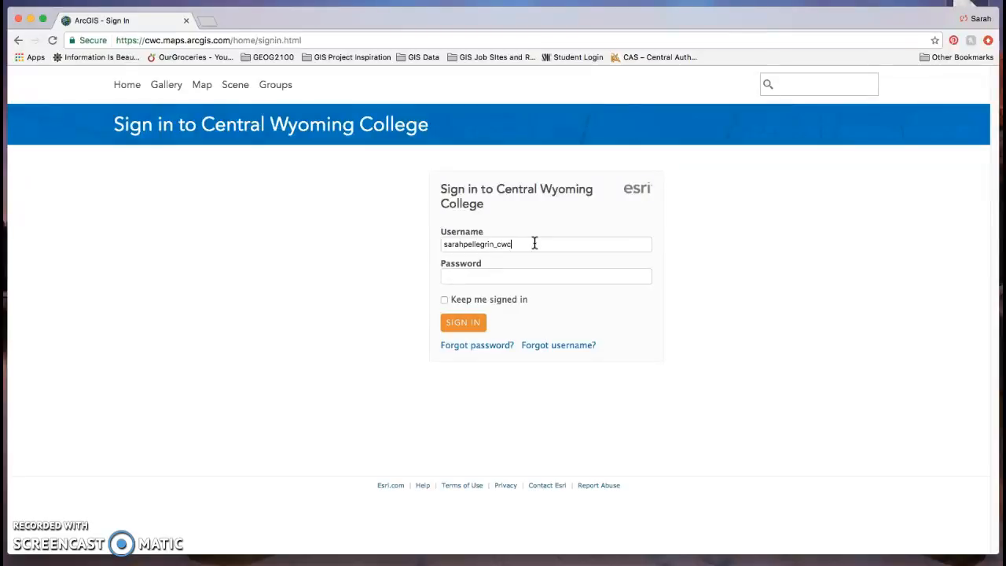
{"action": "left_click", "coordinate": [565, 275]}
{"action": "left_click", "coordinate": [467, 322]}
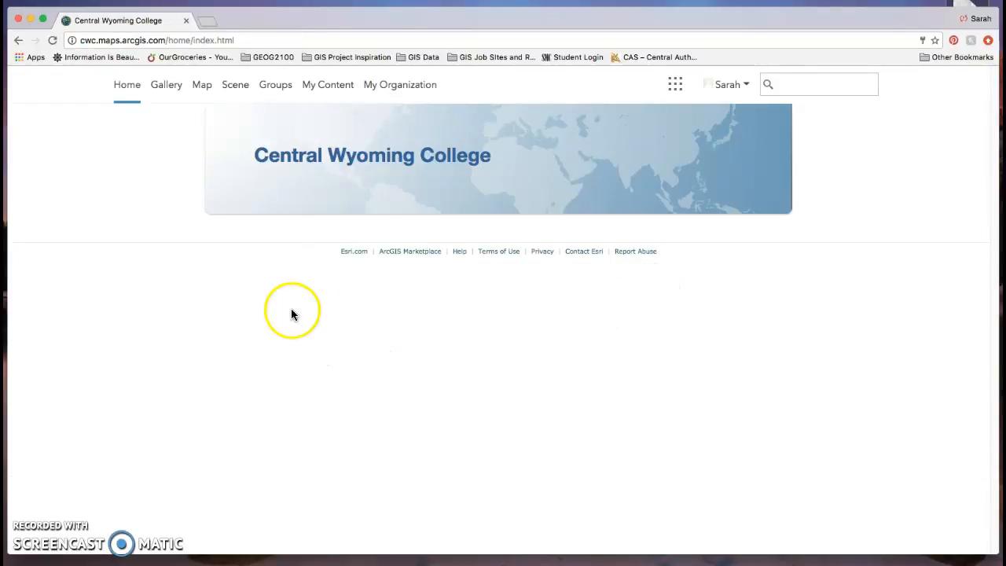
In My Content, start adding an item from the computer and choose the Earthquake Data.csv file from the Desktop.
{"action": "left_click", "coordinate": [329, 88]}
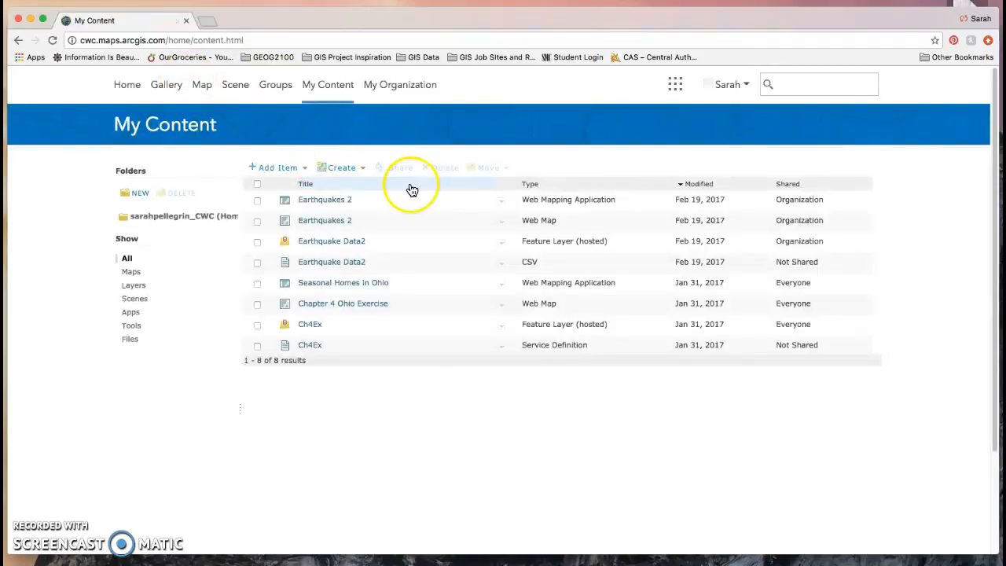
{"action": "left_click", "coordinate": [304, 170]}
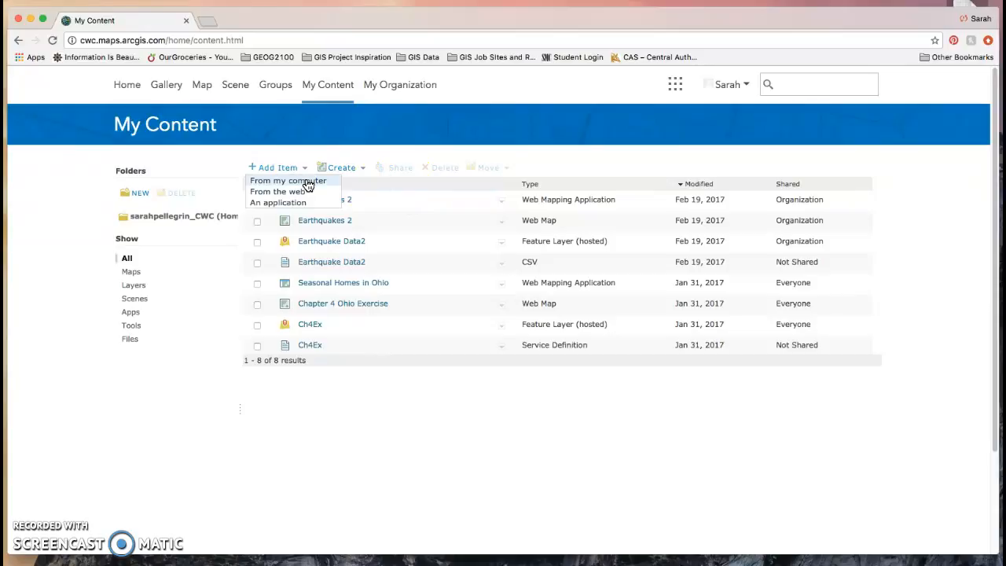
{"action": "left_click", "coordinate": [307, 185]}
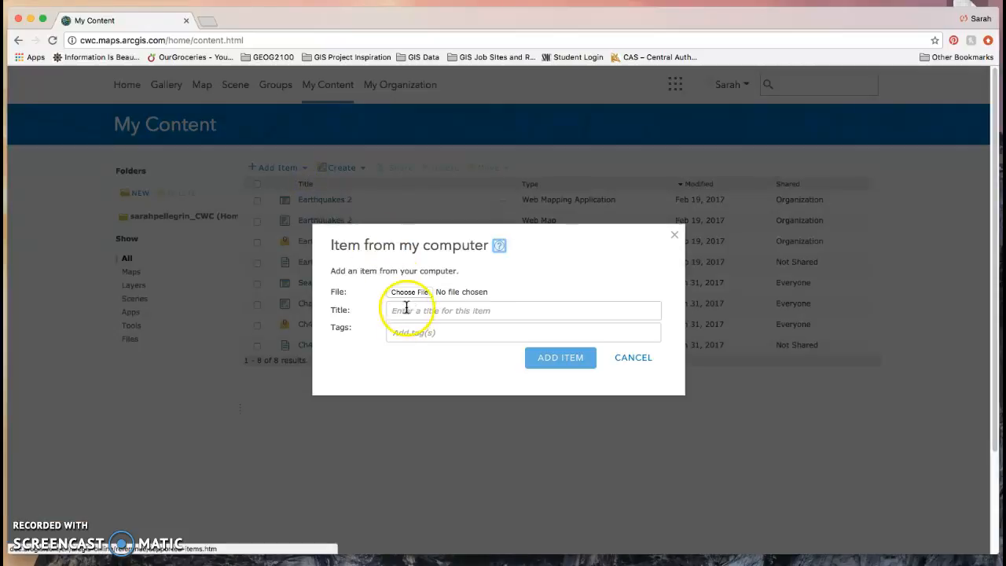
{"action": "left_click", "coordinate": [409, 293]}
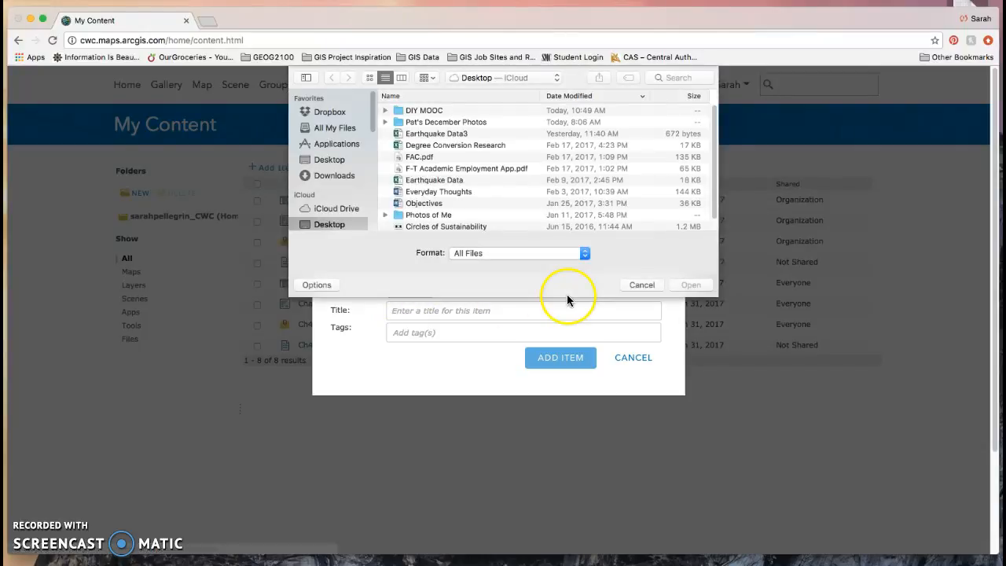
{"action": "scroll", "coordinate": [712, 144], "scroll_direction": "down", "scroll_amount": 1}
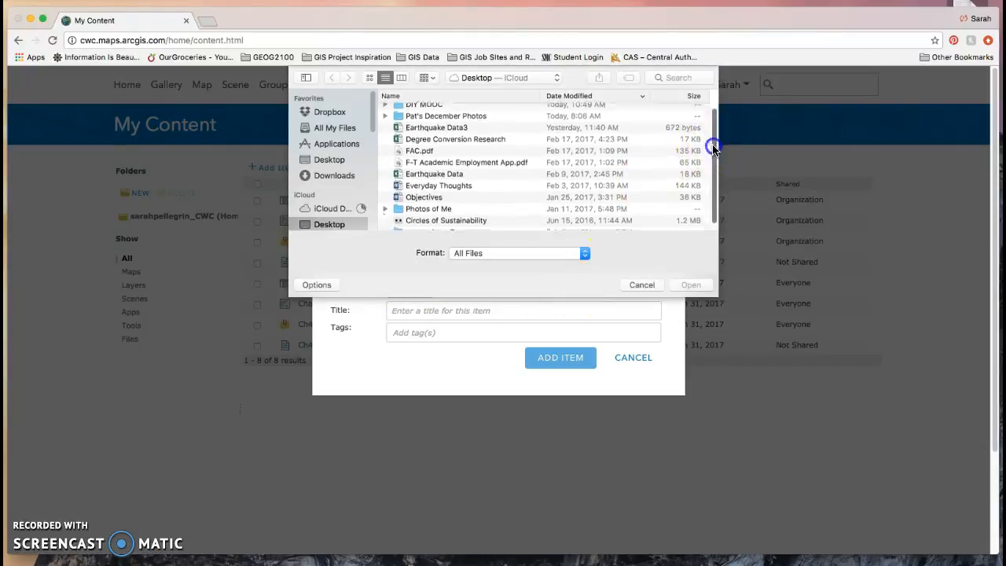
{"action": "left_click", "coordinate": [473, 171]}
{"action": "left_click", "coordinate": [691, 284]}
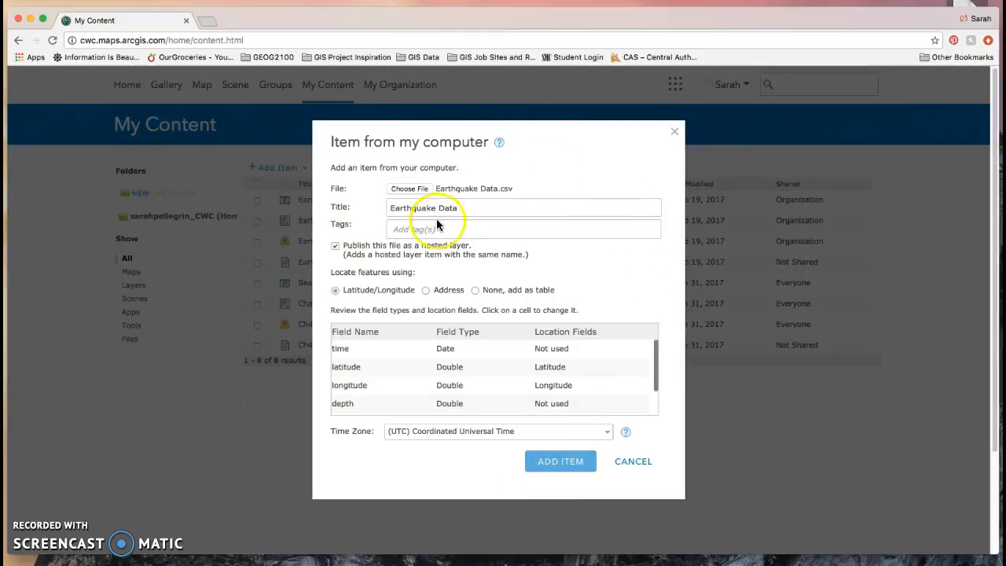
Tag the new Earthquake Data item with "earthquakes".
{"action": "left_click", "coordinate": [431, 230]}
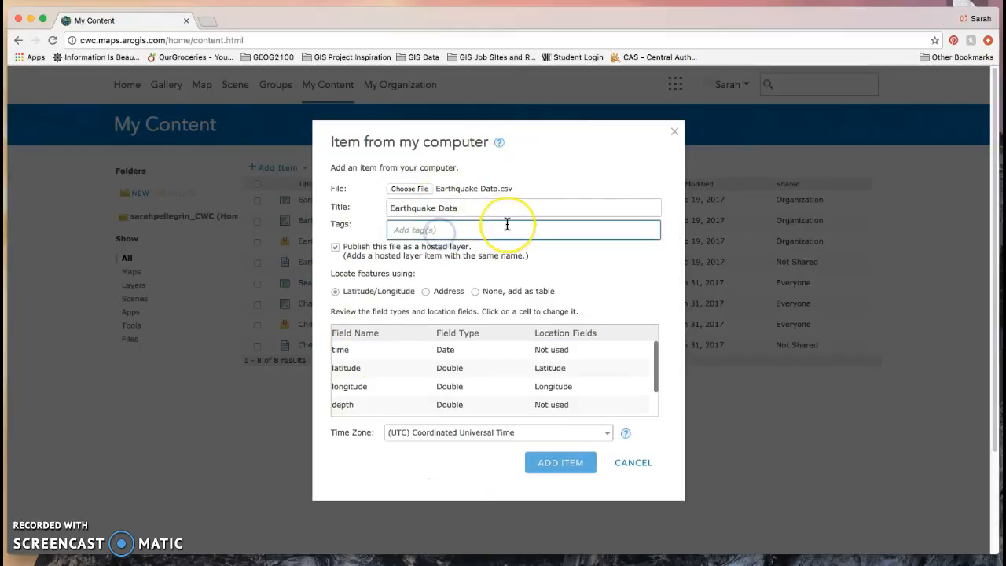
{"action": "type", "text": "e"}
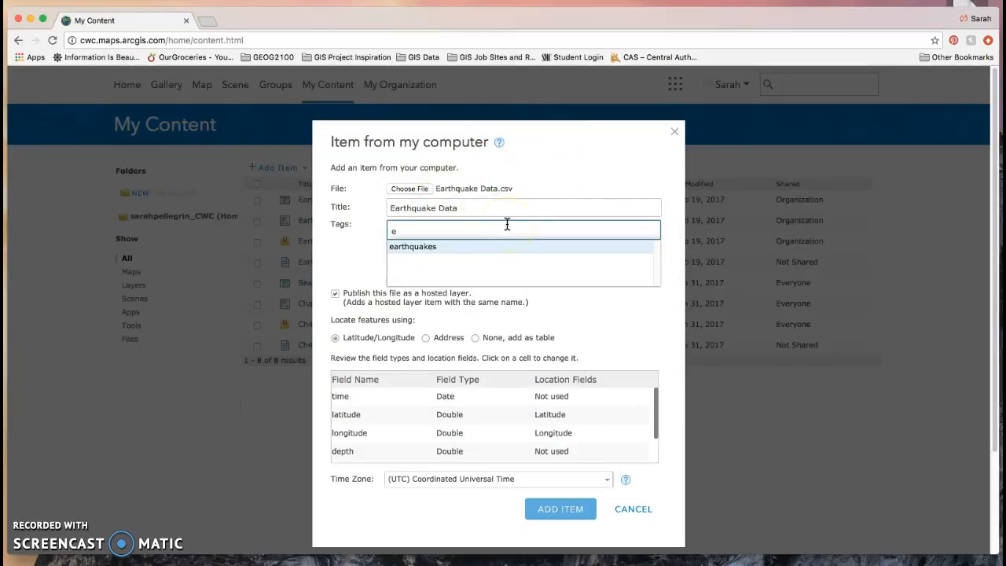
{"action": "left_click", "coordinate": [438, 248]}
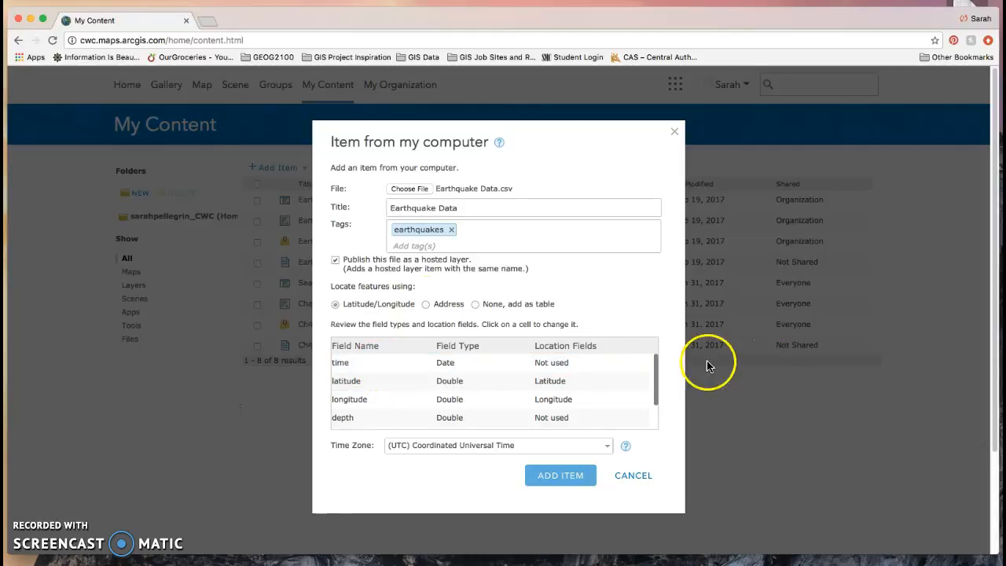
Review the field types and location fields of the CSV, and add the item as a hosted layer located by latitude/longitude.
{"action": "mouse_move", "coordinate": [655, 370]}
{"action": "left_mouse_down"}
{"action": "mouse_move", "coordinate": [656, 386]}
{"action": "mouse_move", "coordinate": [655, 360]}
{"action": "mouse_move", "coordinate": [659, 398]}
{"action": "mouse_move", "coordinate": [656, 353]}
{"action": "left_mouse_up"}
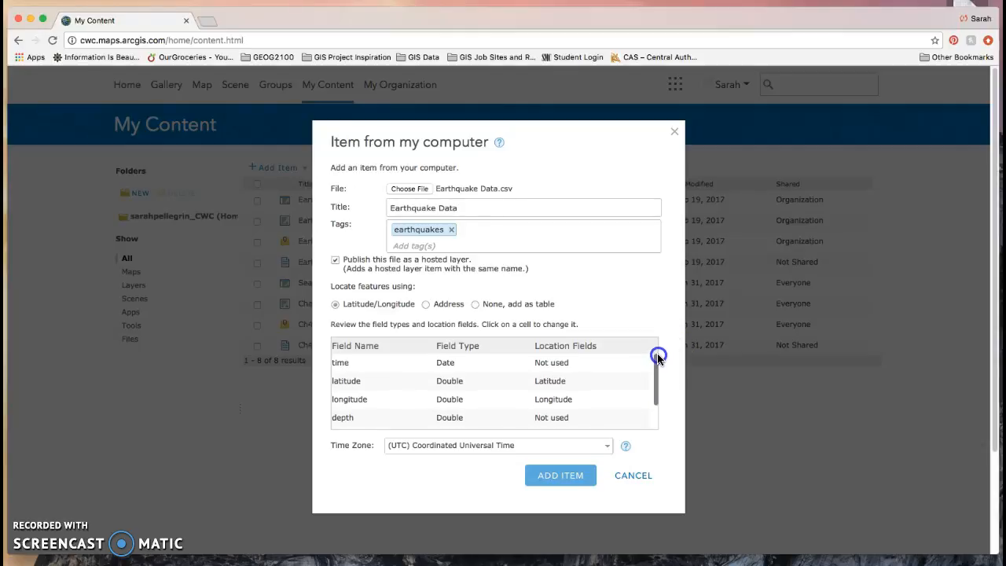
{"action": "left_click", "coordinate": [452, 364]}
{"action": "left_click", "coordinate": [456, 382]}
{"action": "left_click", "coordinate": [461, 399]}
{"action": "left_click", "coordinate": [463, 417]}
{"action": "left_click_drag", "start_coordinate": [658, 394], "coordinate": [648, 370]}
{"action": "left_click", "coordinate": [579, 363]}
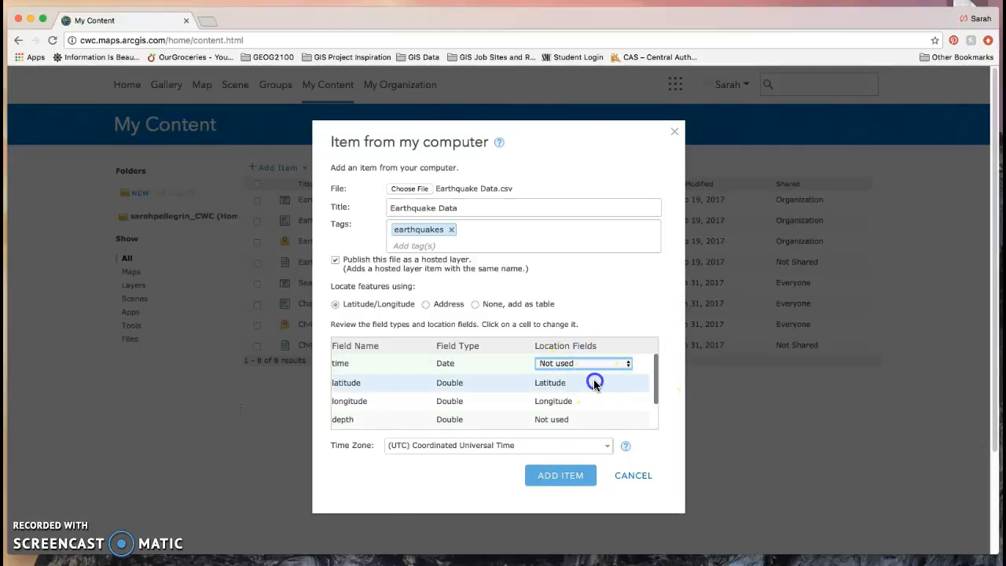
{"action": "left_click", "coordinate": [603, 383]}
{"action": "left_click", "coordinate": [588, 400]}
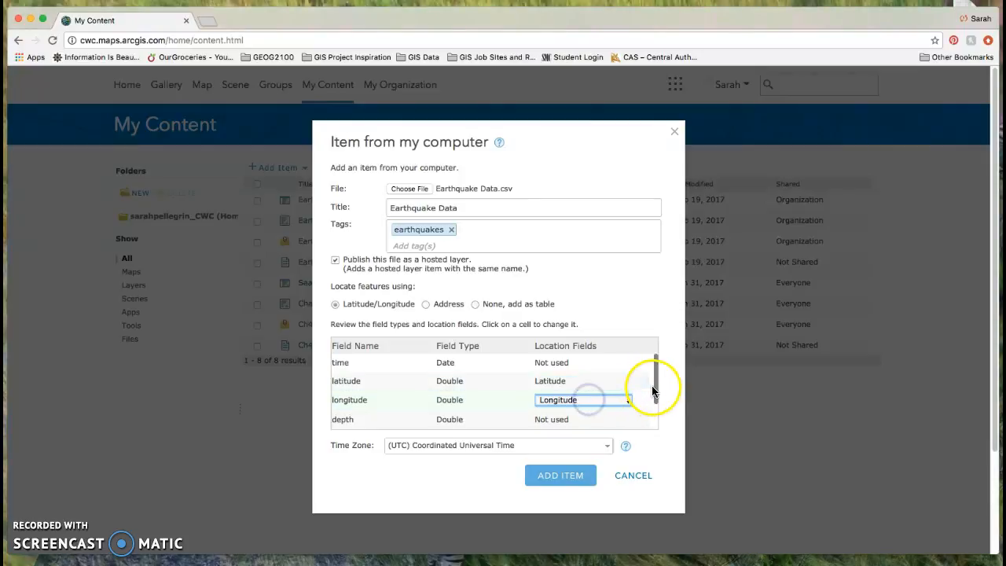
{"action": "left_click_drag", "start_coordinate": [658, 388], "coordinate": [655, 425]}
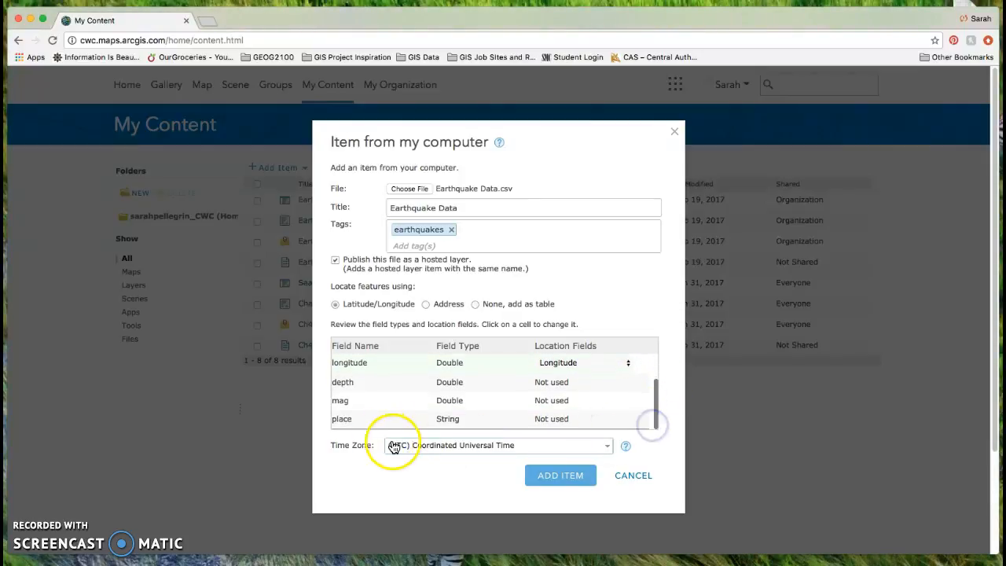
{"action": "left_click", "coordinate": [557, 477]}
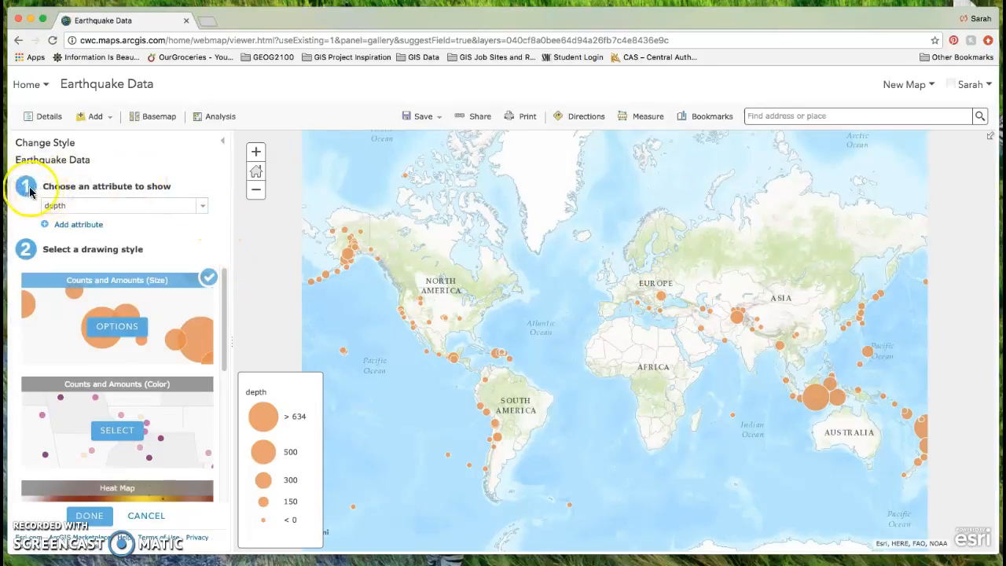
Style the Earthquake Data layer by the mag attribute.
{"action": "left_click", "coordinate": [202, 209]}
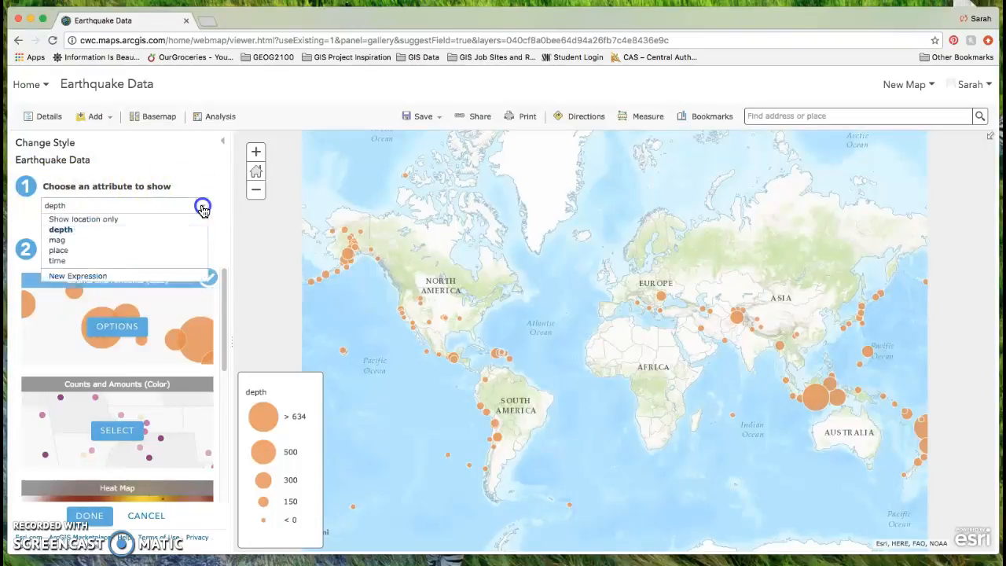
{"action": "left_click", "coordinate": [58, 239]}
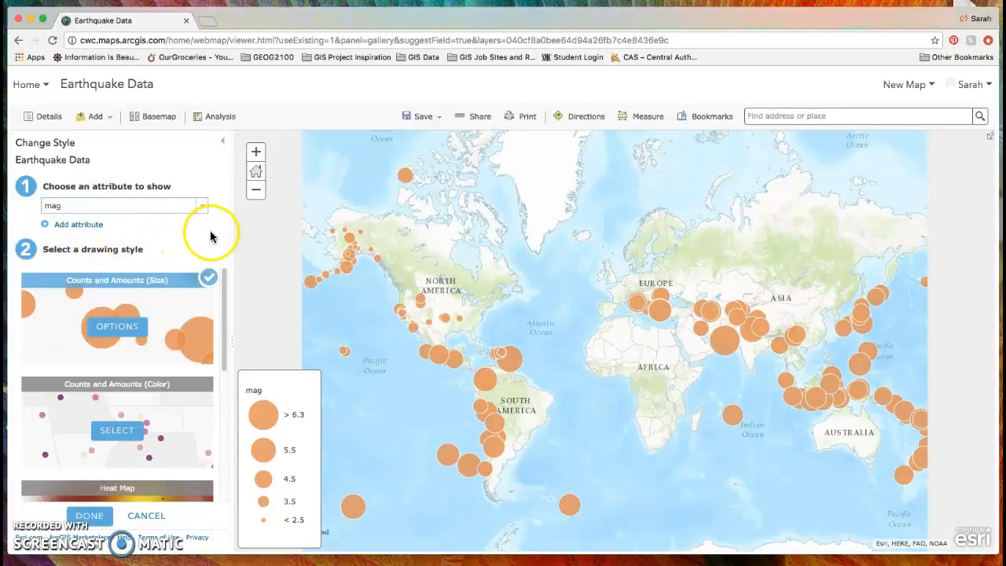
Try other drawing styles for the mag attribute and return to Counts and Amounts (Size).
{"action": "left_click_drag", "start_coordinate": [224, 275], "coordinate": [227, 398]}
{"action": "left_click", "coordinate": [128, 363]}
{"action": "left_click", "coordinate": [124, 359]}
{"action": "left_click_drag", "start_coordinate": [223, 362], "coordinate": [230, 291]}
{"action": "left_click", "coordinate": [118, 403]}
{"action": "left_click", "coordinate": [130, 458]}
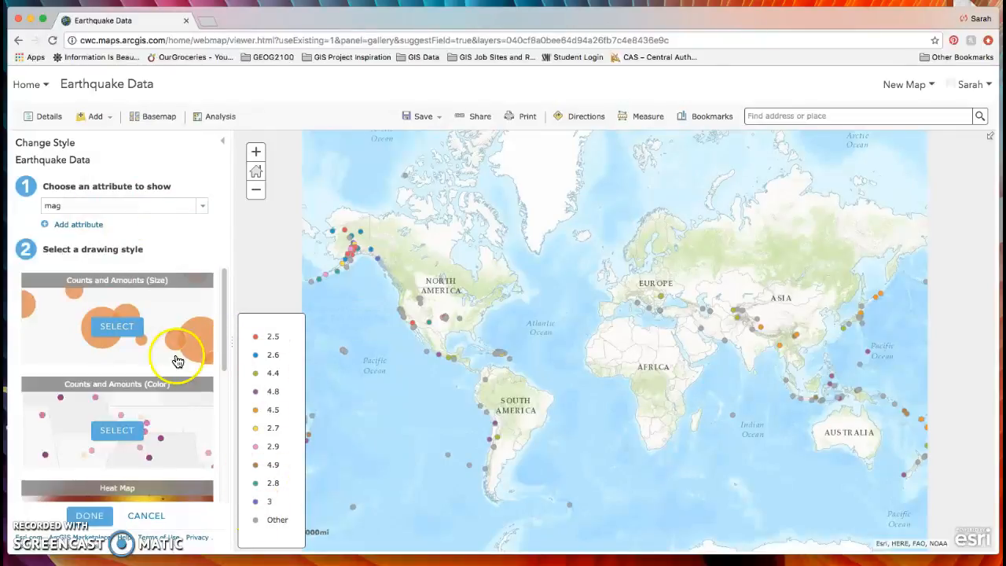
{"action": "left_click", "coordinate": [129, 330]}
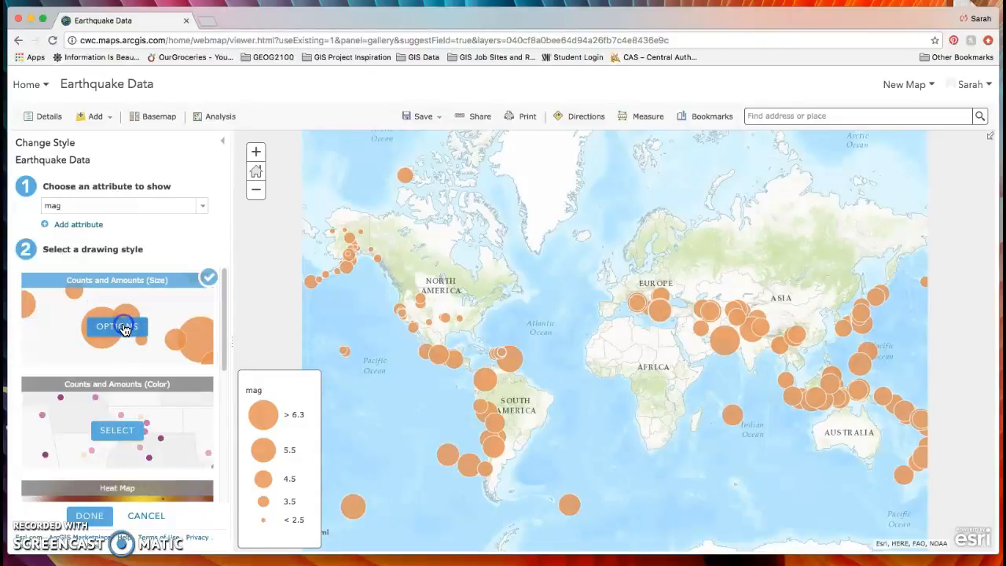
Open the Counts and Amounts (Size) options and set the upper handle of the magnitude range to 6.3.
{"action": "left_click", "coordinate": [123, 328]}
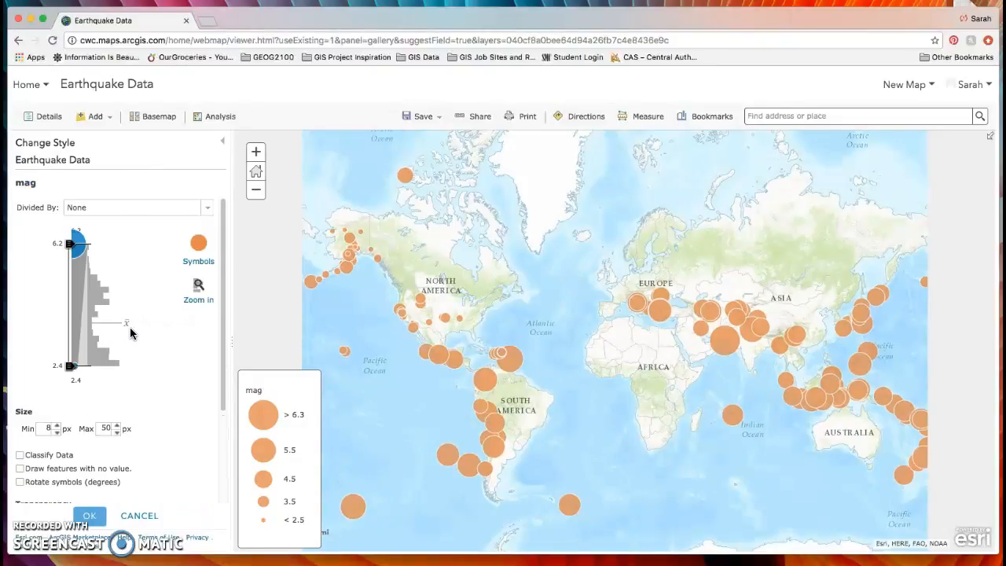
{"action": "left_click_drag", "start_coordinate": [222, 331], "coordinate": [227, 305]}
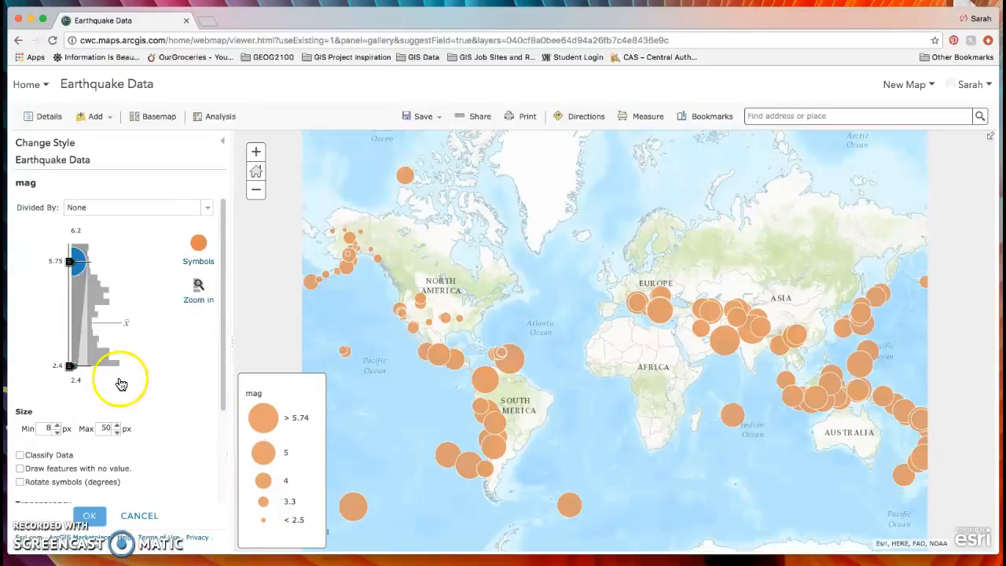
{"action": "mouse_move", "coordinate": [69, 252]}
{"action": "left_mouse_down"}
{"action": "mouse_move", "coordinate": [71, 234]}
{"action": "mouse_move", "coordinate": [70, 243]}
{"action": "left_mouse_up"}
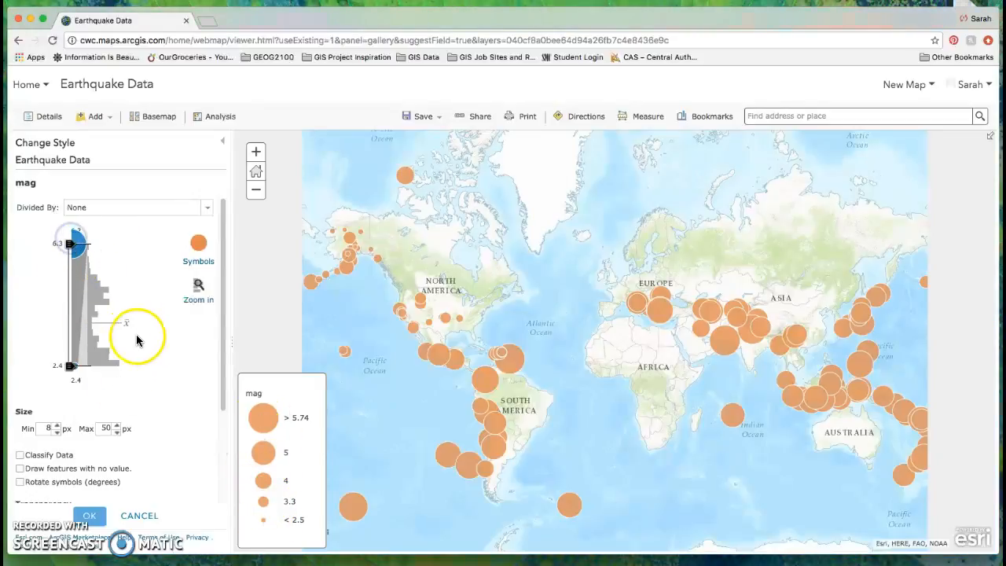
Change the earthquake symbol to the purple star from the Shapes category.
{"action": "left_click", "coordinate": [198, 246]}
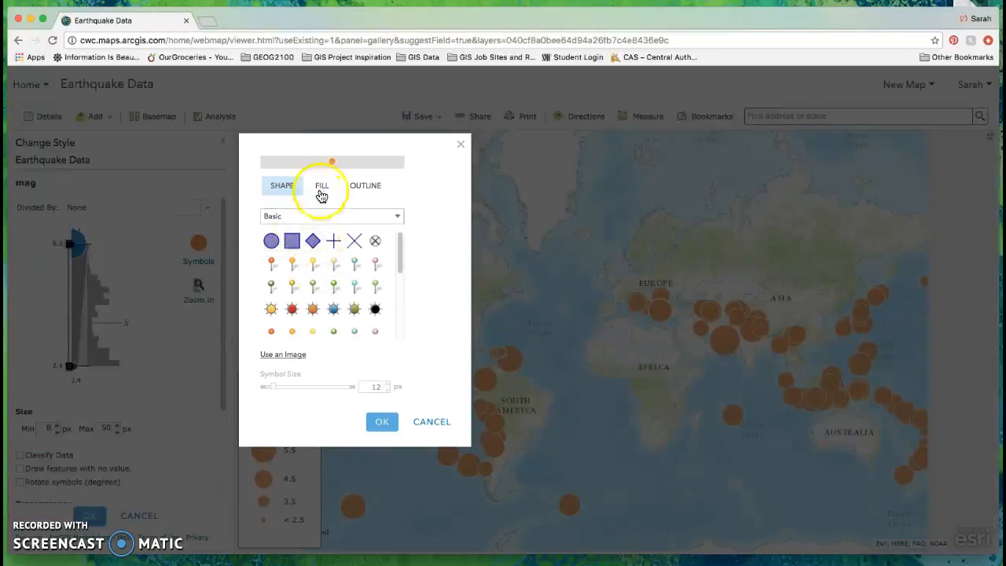
{"action": "left_click", "coordinate": [330, 215]}
{"action": "left_click", "coordinate": [287, 228]}
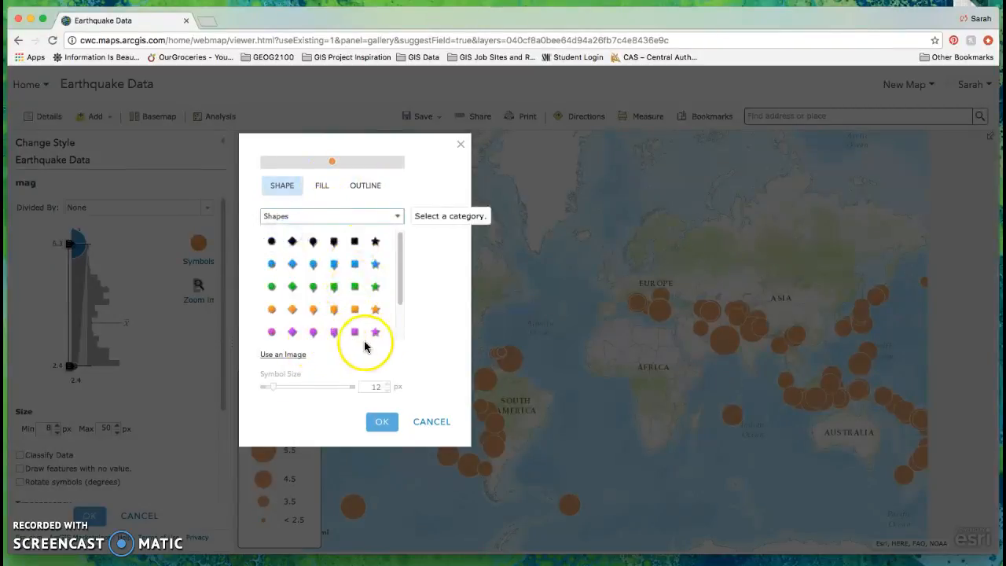
{"action": "left_click", "coordinate": [375, 333]}
{"action": "left_click", "coordinate": [381, 418]}
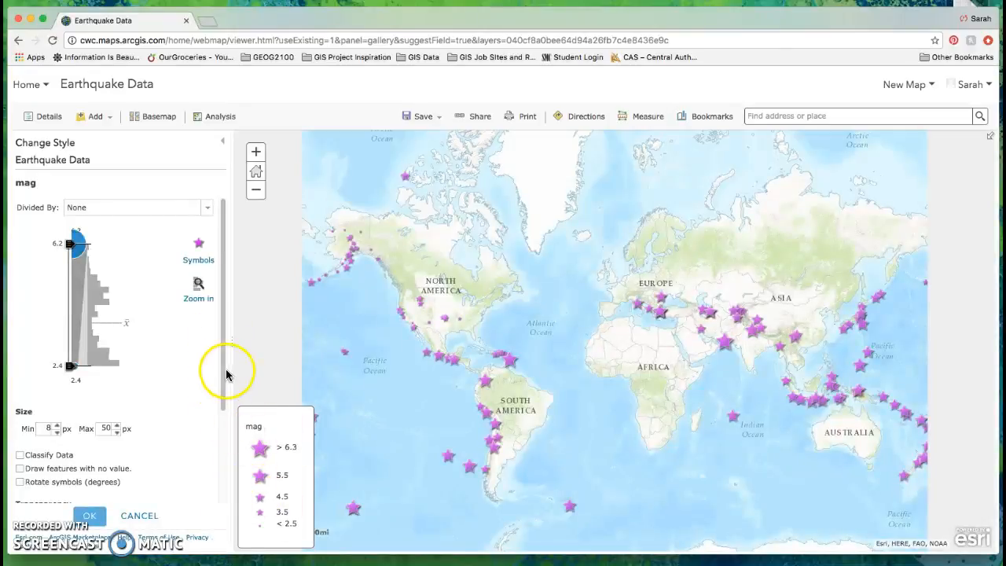
Turn on data classification for mag and review the available classification methods, keeping Natural Breaks.
{"action": "left_click_drag", "start_coordinate": [220, 369], "coordinate": [217, 462]}
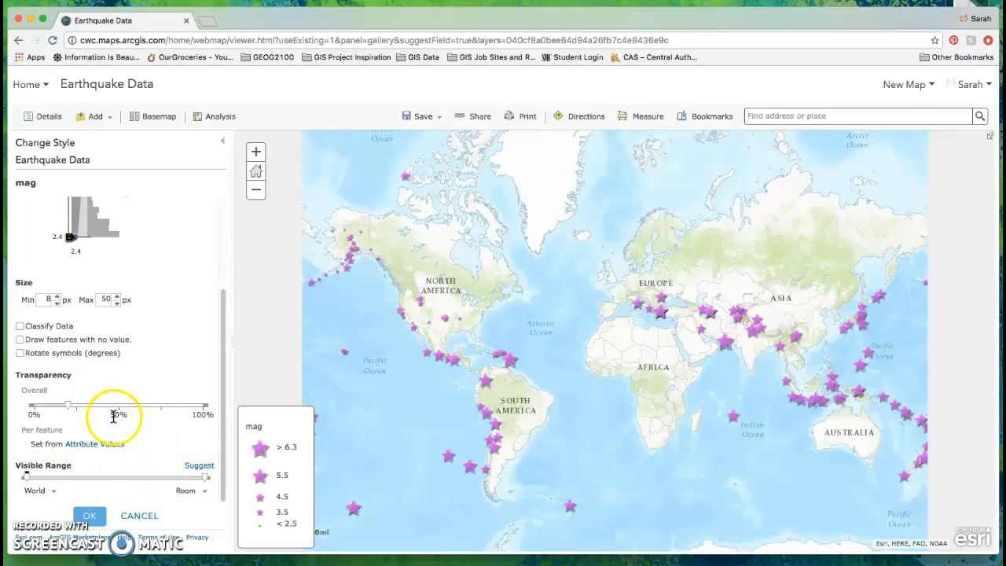
{"action": "left_click", "coordinate": [20, 325]}
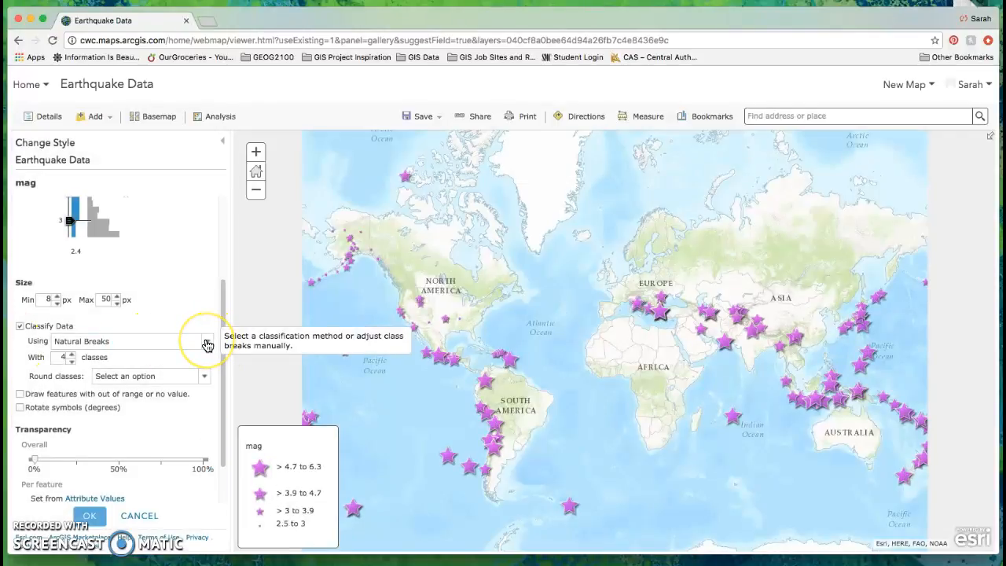
{"action": "left_click", "coordinate": [207, 343]}
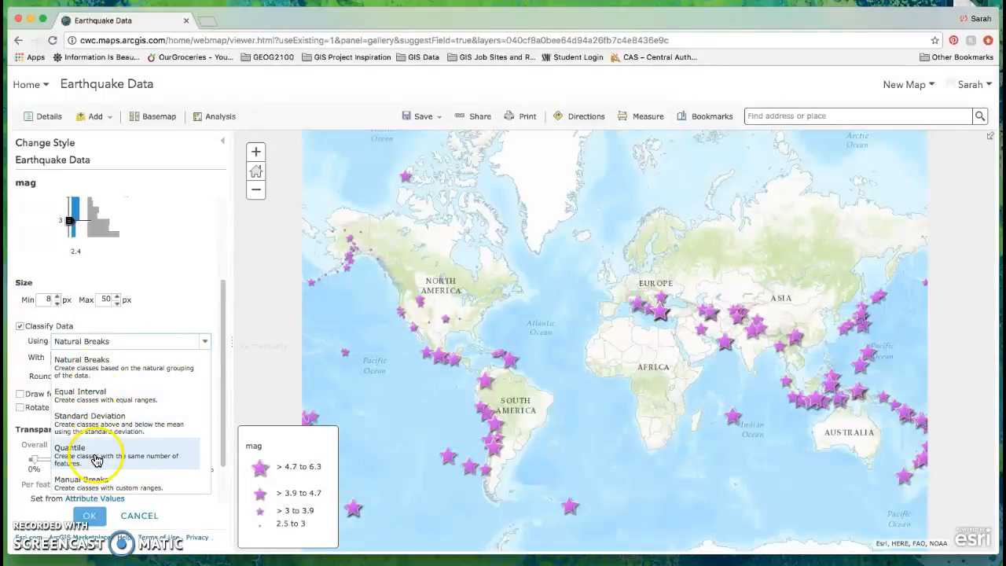
{"action": "left_click", "coordinate": [203, 319]}
{"action": "left_click_drag", "start_coordinate": [223, 338], "coordinate": [223, 345]}
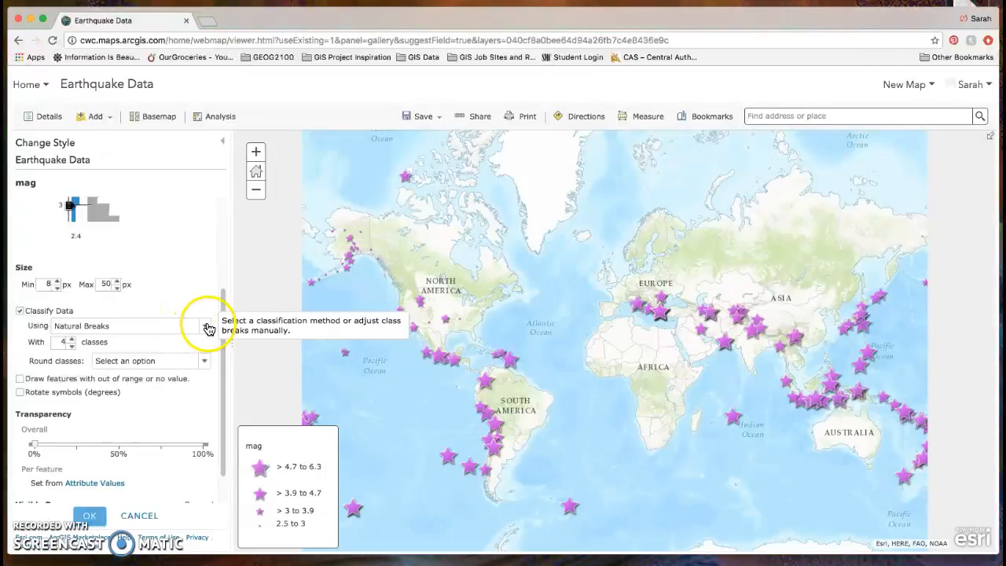
{"action": "left_click", "coordinate": [204, 328]}
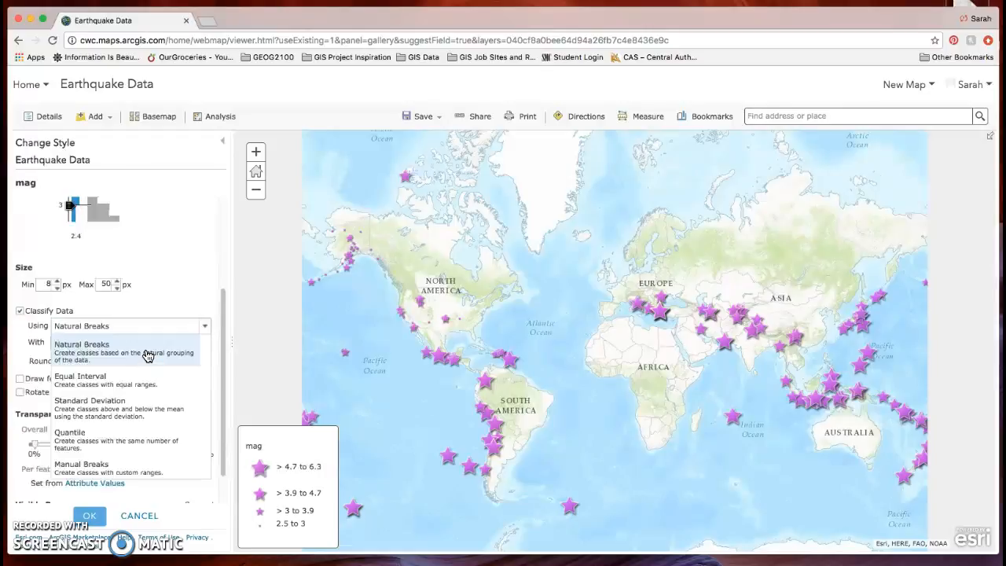
{"action": "left_click", "coordinate": [206, 327]}
Keep Natural Breaks with 4 classes, check the class rounding options without choosing one, and accept the size style settings.
{"action": "left_click", "coordinate": [63, 343]}
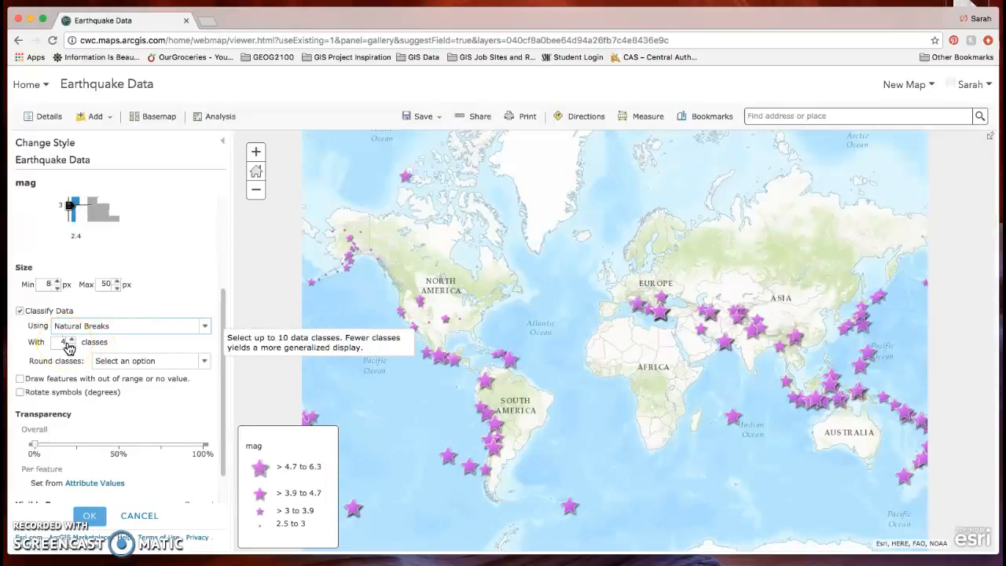
{"action": "left_click", "coordinate": [204, 362]}
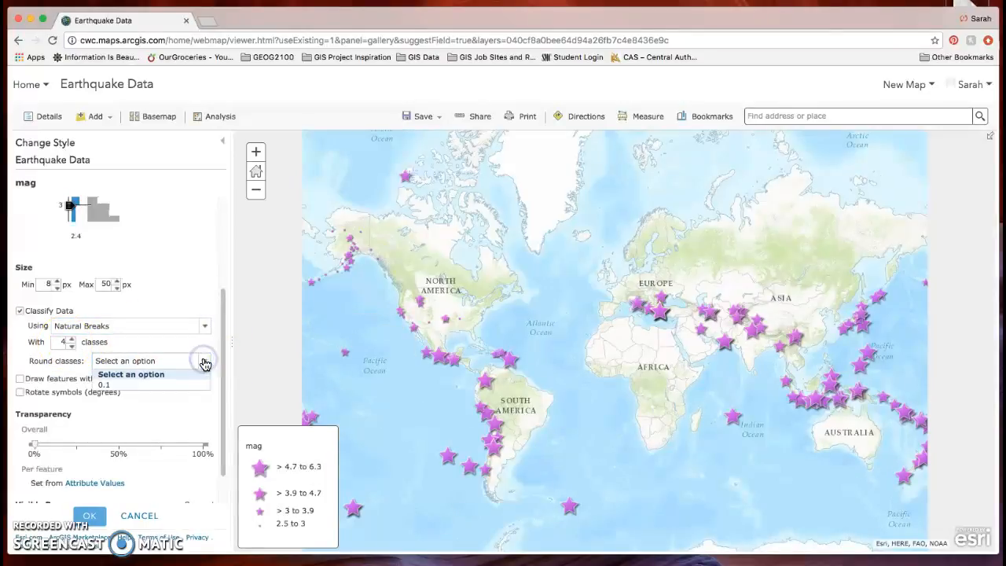
{"action": "left_click", "coordinate": [203, 361]}
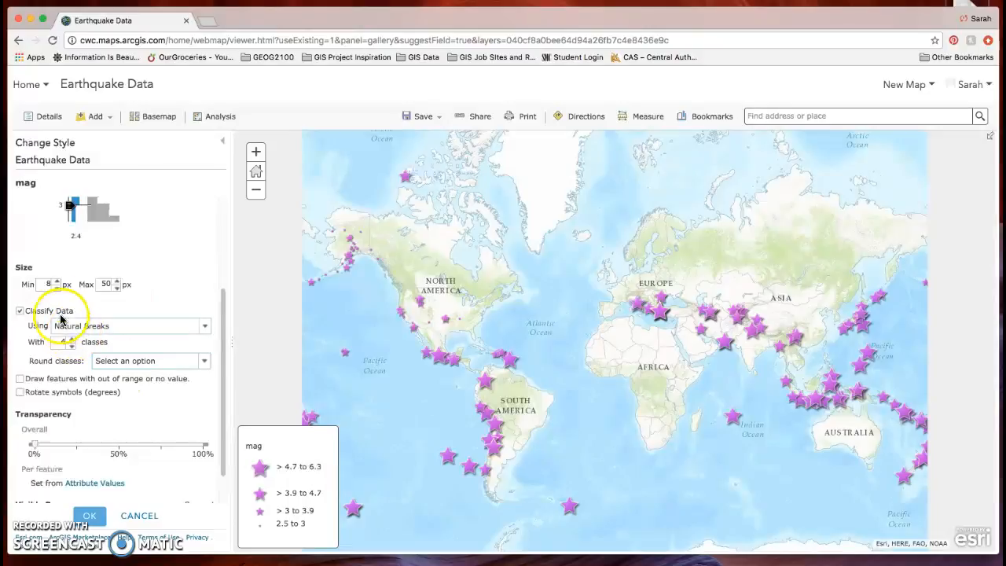
{"action": "left_click", "coordinate": [91, 516]}
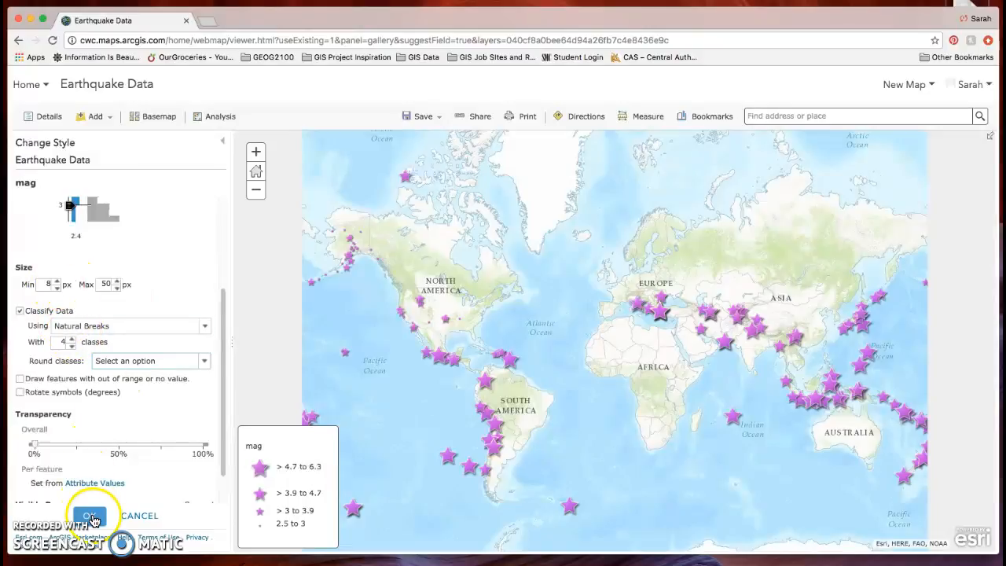
{"action": "left_click", "coordinate": [92, 516]}
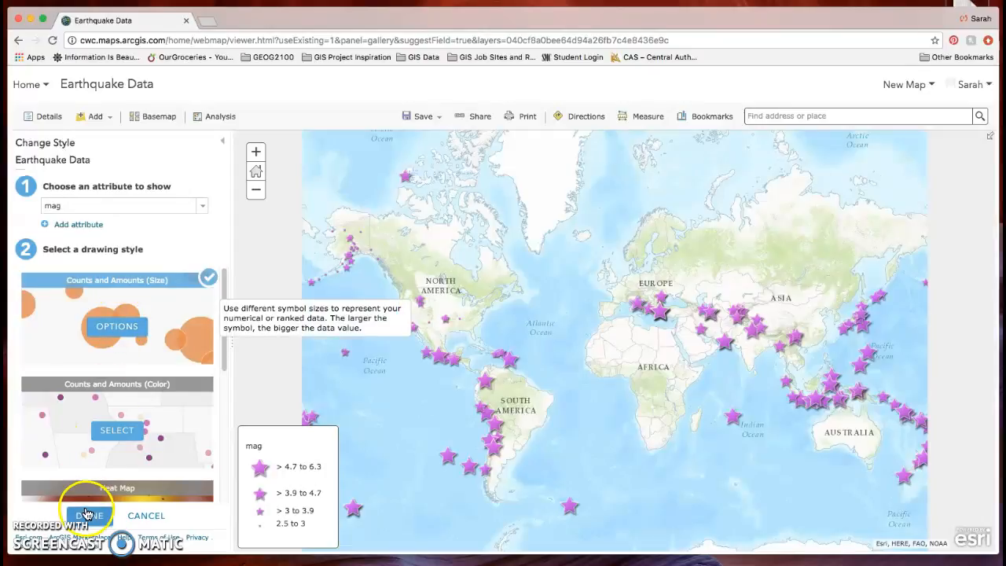
Reopen the Counts and Amounts (Size) options for mag and show the editable legend in place of the class histogram.
{"action": "left_click", "coordinate": [116, 327]}
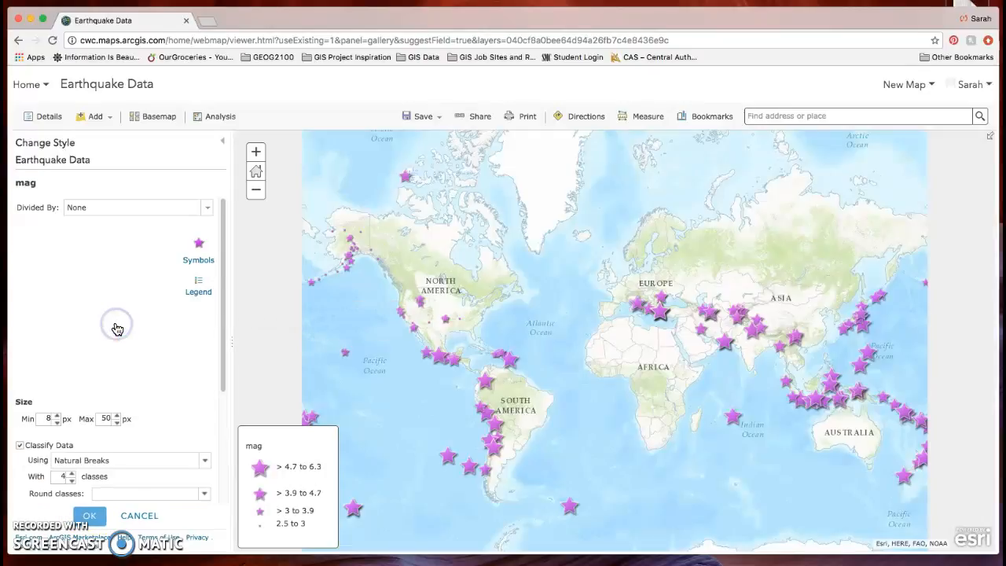
{"action": "left_click_drag", "start_coordinate": [224, 379], "coordinate": [224, 332]}
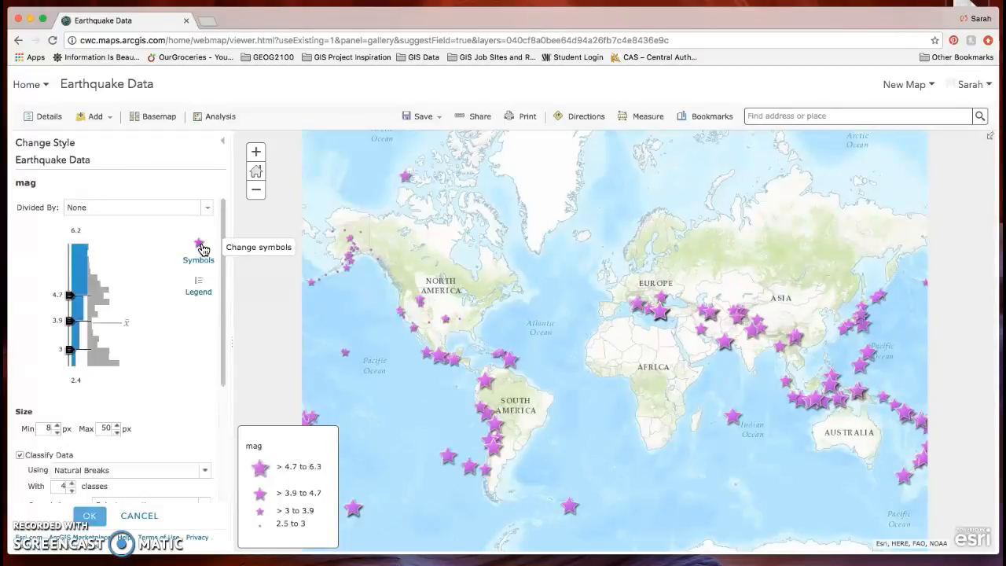
{"action": "left_click", "coordinate": [199, 284]}
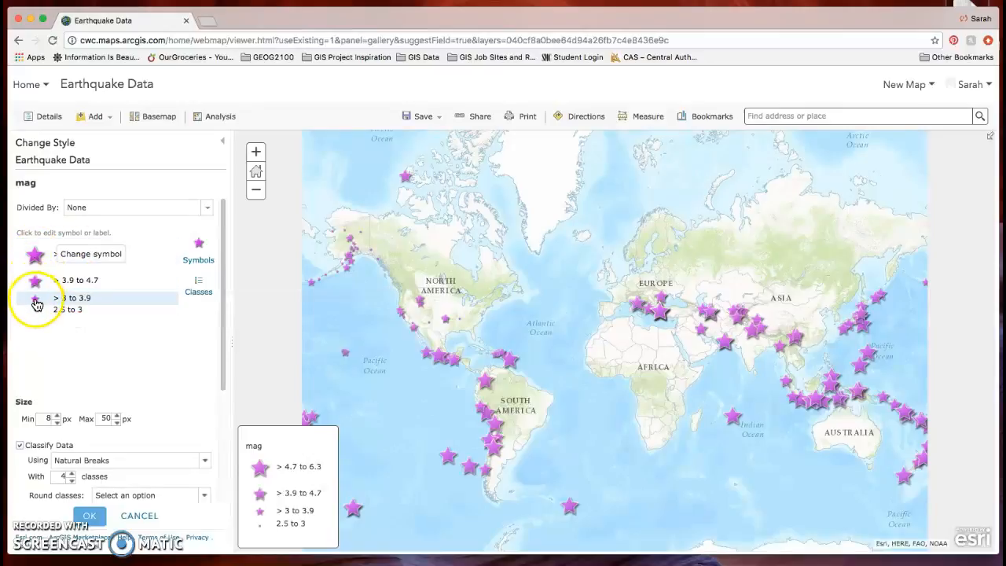
Change the > 4.7 to 6.3 class symbol to the Basic circle with red fill #E60000 and no outline color.
{"action": "left_click", "coordinate": [34, 257]}
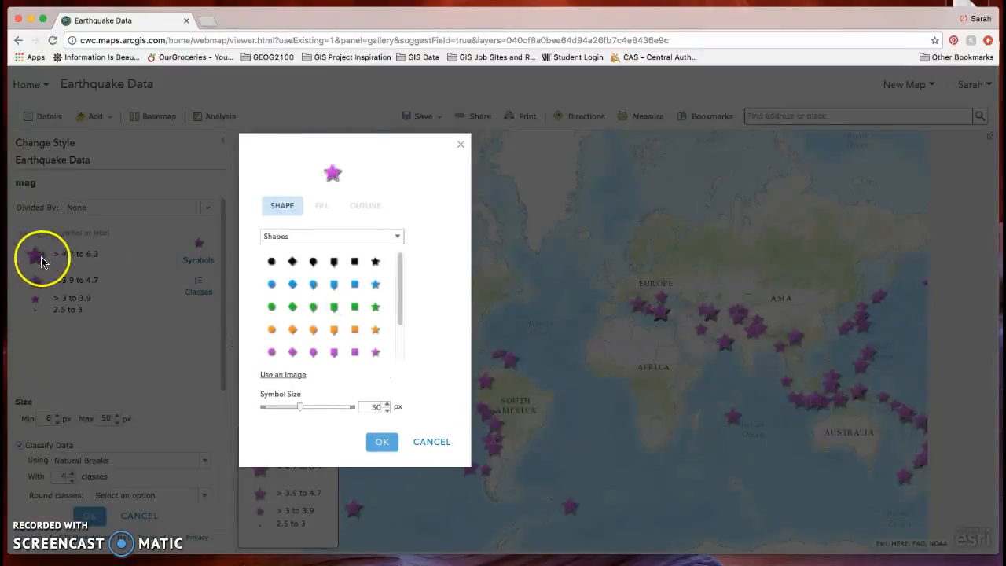
{"action": "left_click", "coordinate": [397, 236]}
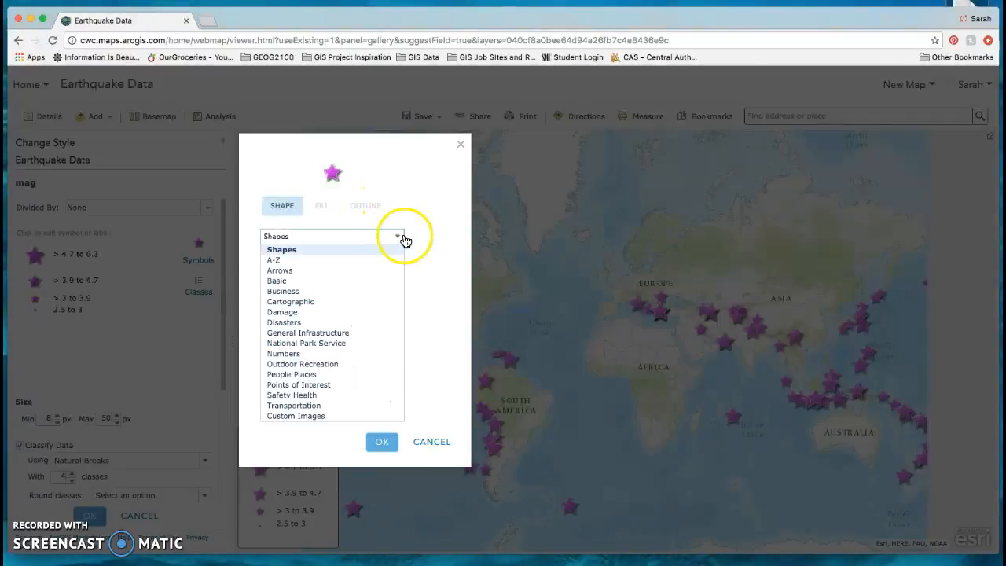
{"action": "left_click", "coordinate": [298, 284]}
{"action": "left_click", "coordinate": [270, 261]}
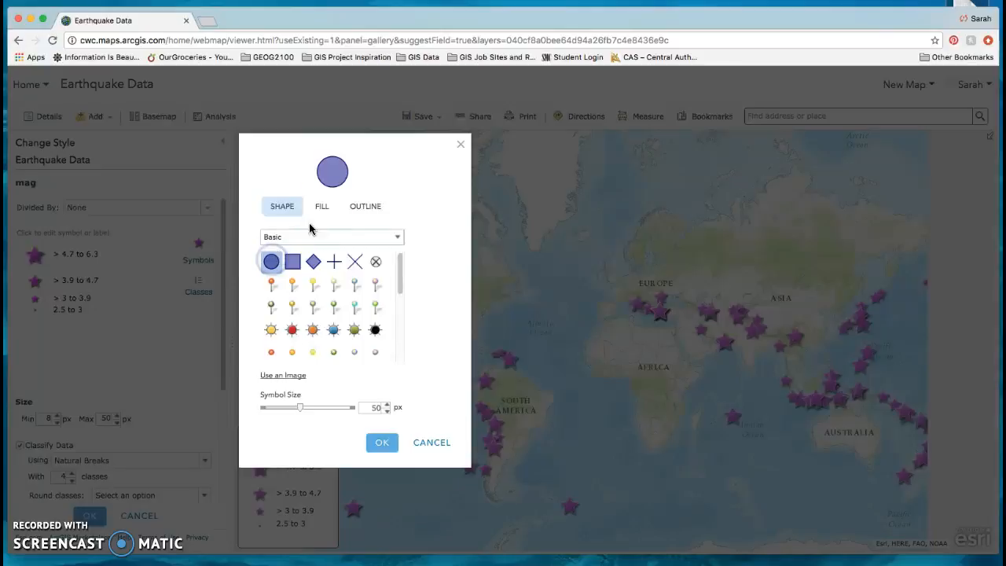
{"action": "left_click", "coordinate": [323, 206]}
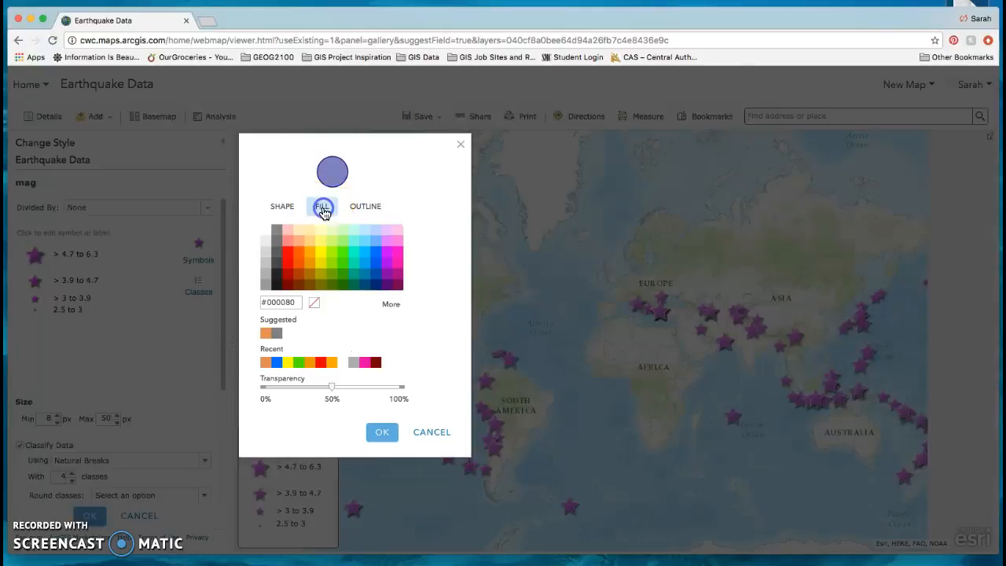
{"action": "left_click", "coordinate": [288, 263]}
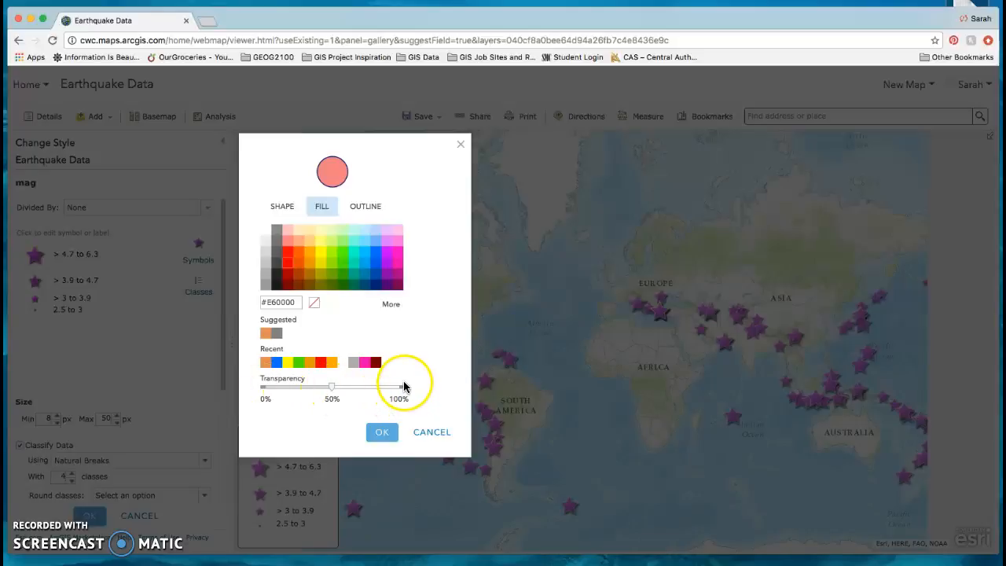
{"action": "left_click", "coordinate": [364, 207]}
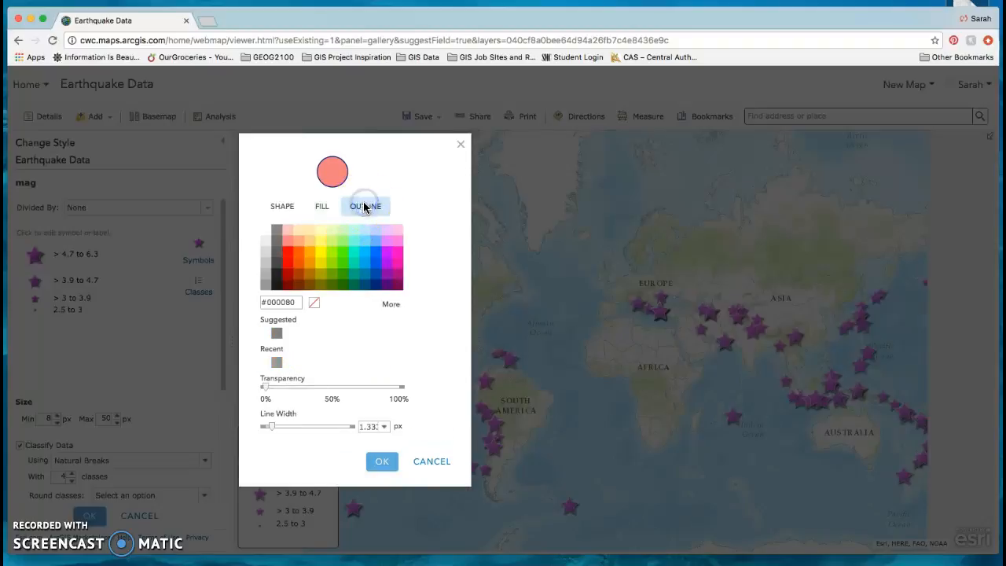
{"action": "left_click", "coordinate": [315, 304]}
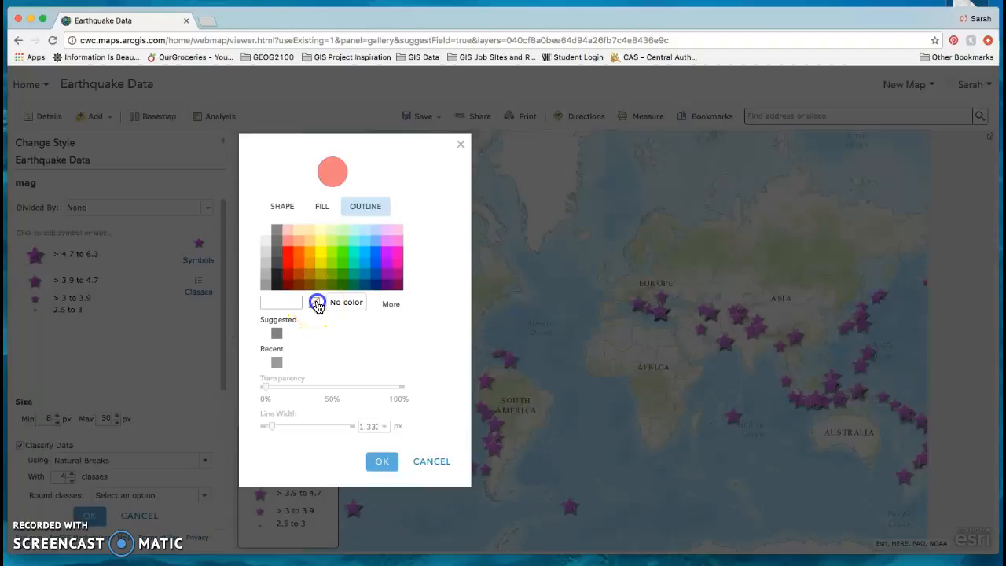
{"action": "left_click", "coordinate": [385, 465]}
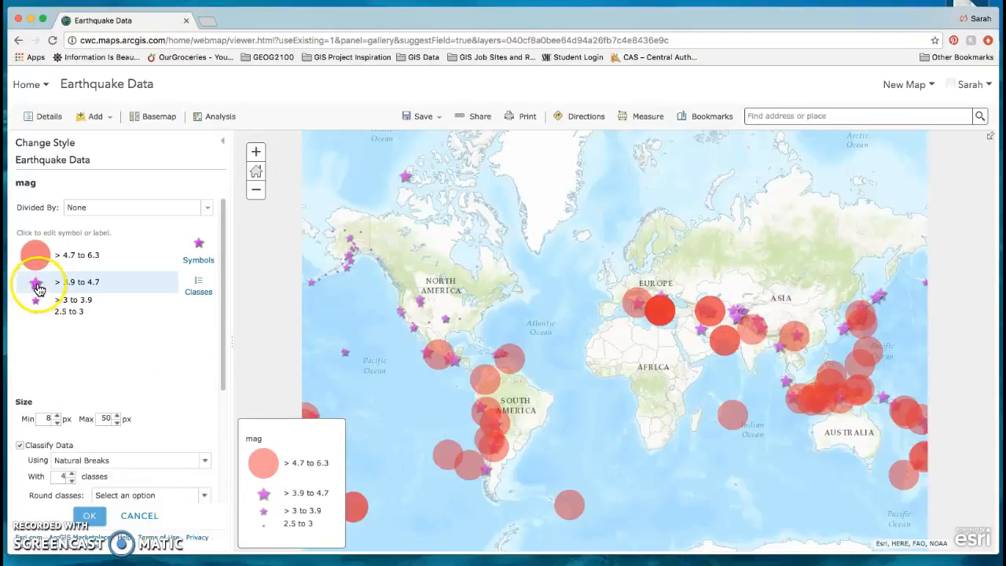
Change the > 3.9 to 4.7 class symbol to the Basic circle with an orange fill and no outline color.
{"action": "left_click", "coordinate": [36, 281]}
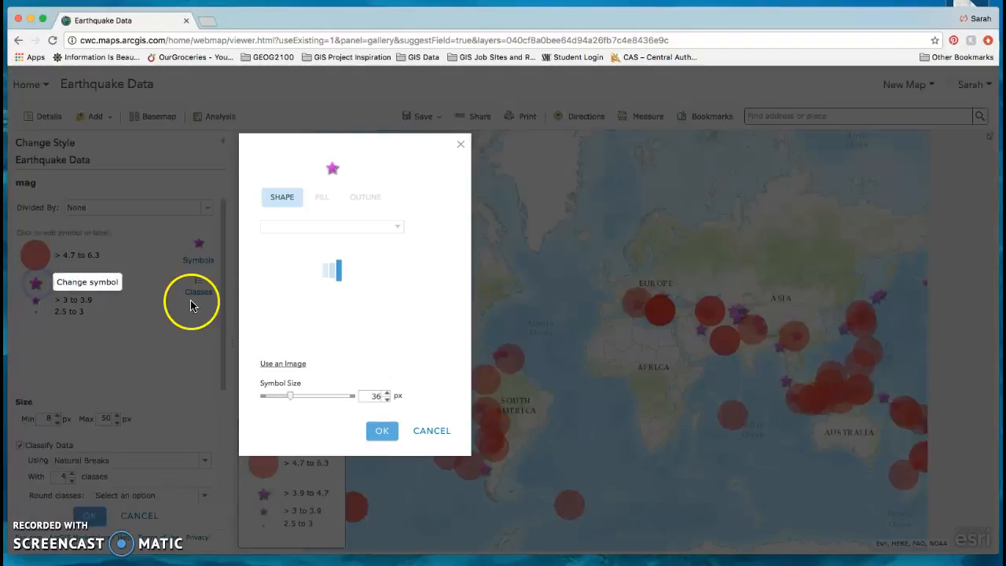
{"action": "left_click", "coordinate": [271, 252]}
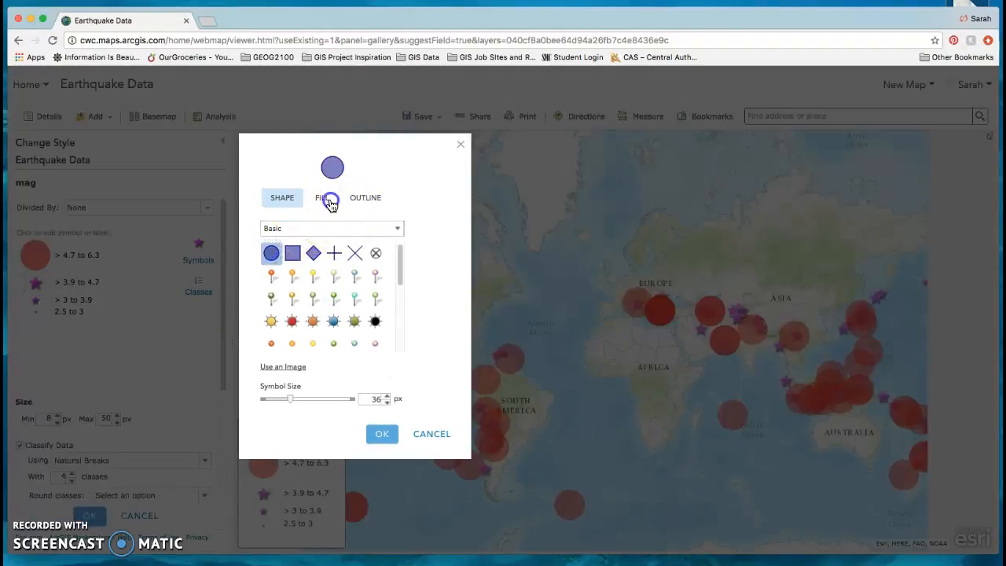
{"action": "left_click", "coordinate": [329, 202]}
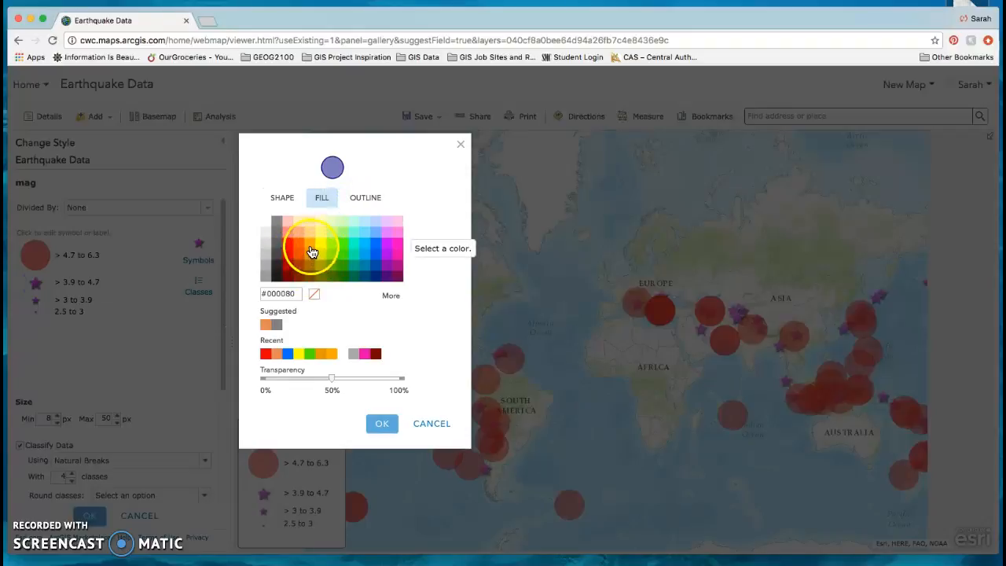
{"action": "left_click", "coordinate": [310, 238]}
{"action": "left_click", "coordinate": [371, 199]}
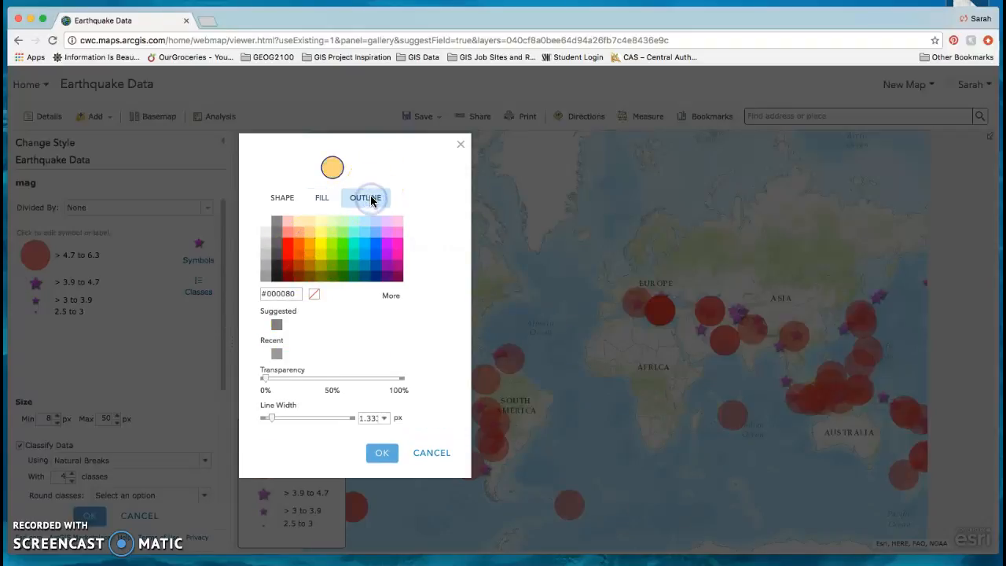
{"action": "left_click", "coordinate": [314, 293]}
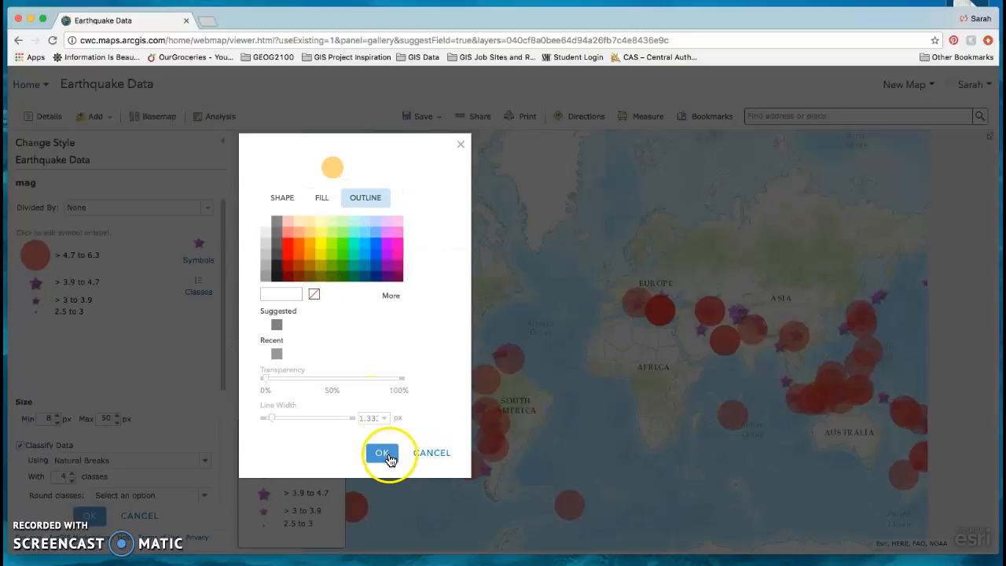
{"action": "left_click", "coordinate": [383, 452]}
Change the > 3 to 3.9 class symbol to the Basic circle with yellow fill #FFFF00 and no outline color.
{"action": "left_click", "coordinate": [36, 302]}
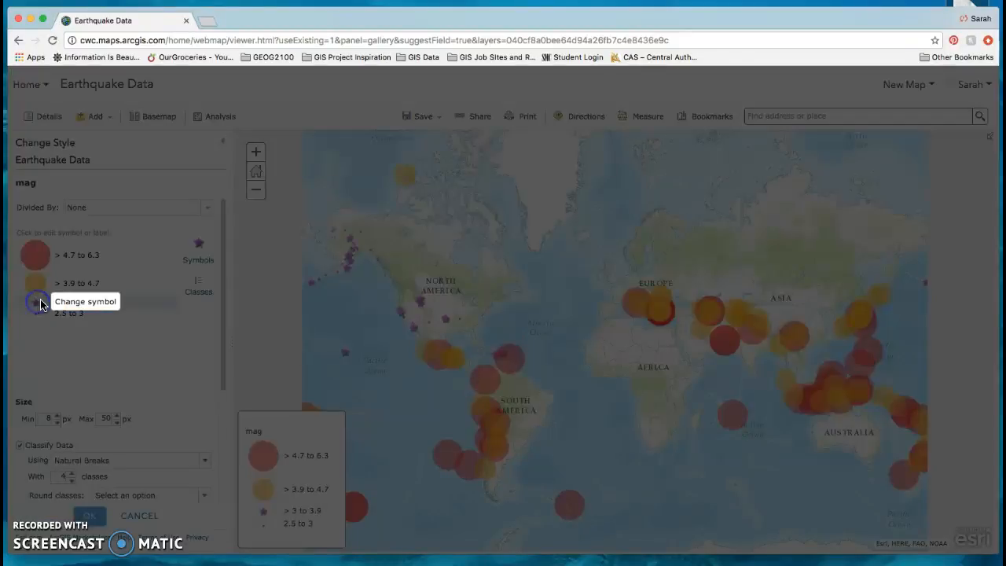
{"action": "left_click", "coordinate": [271, 244]}
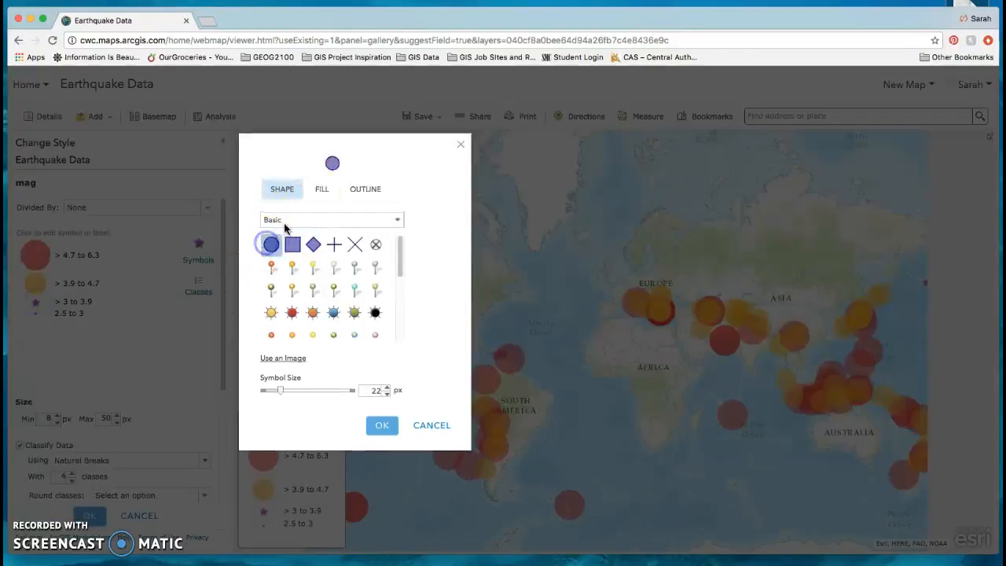
{"action": "left_click", "coordinate": [322, 190]}
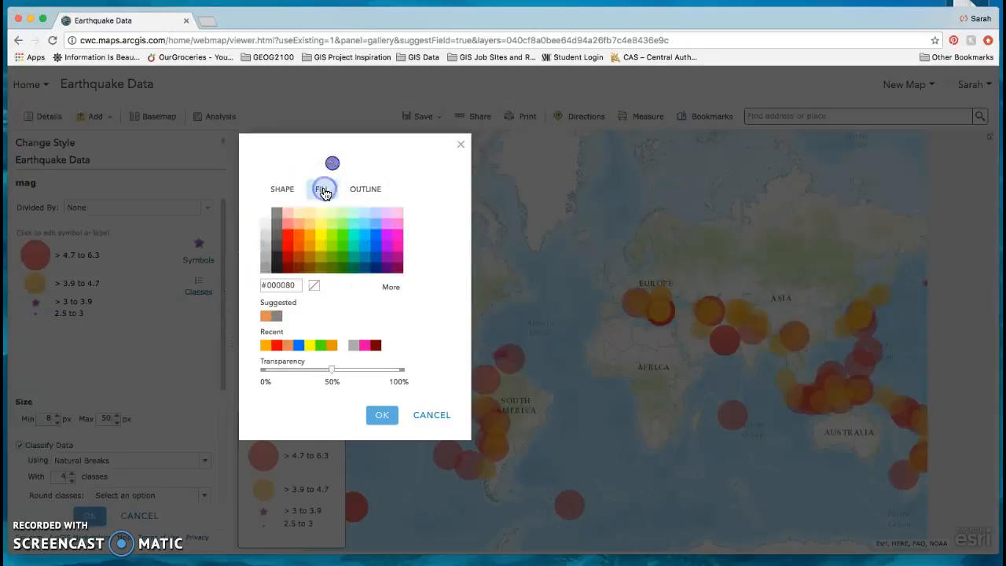
{"action": "left_click", "coordinate": [322, 236]}
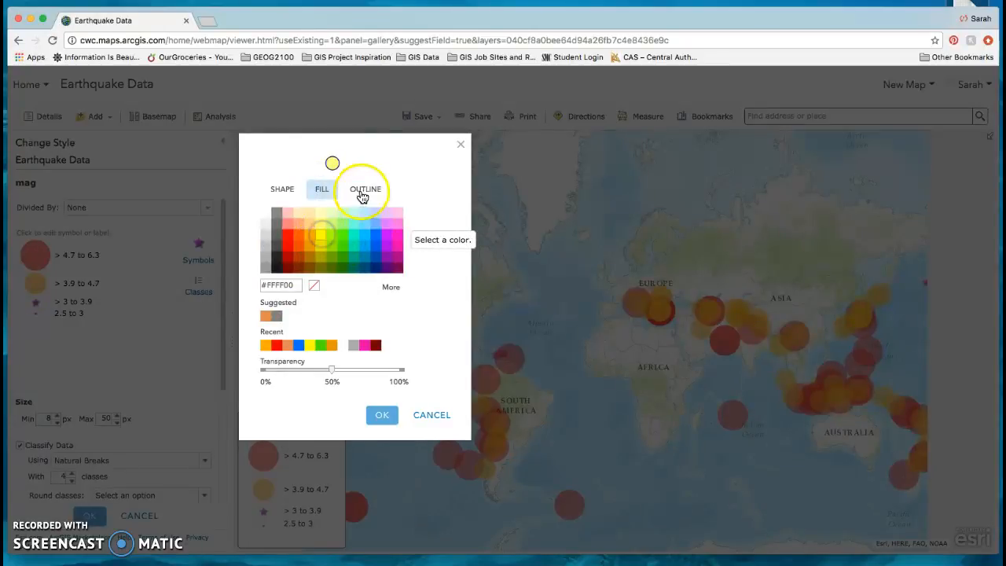
{"action": "left_click", "coordinate": [364, 189]}
{"action": "left_click", "coordinate": [313, 288]}
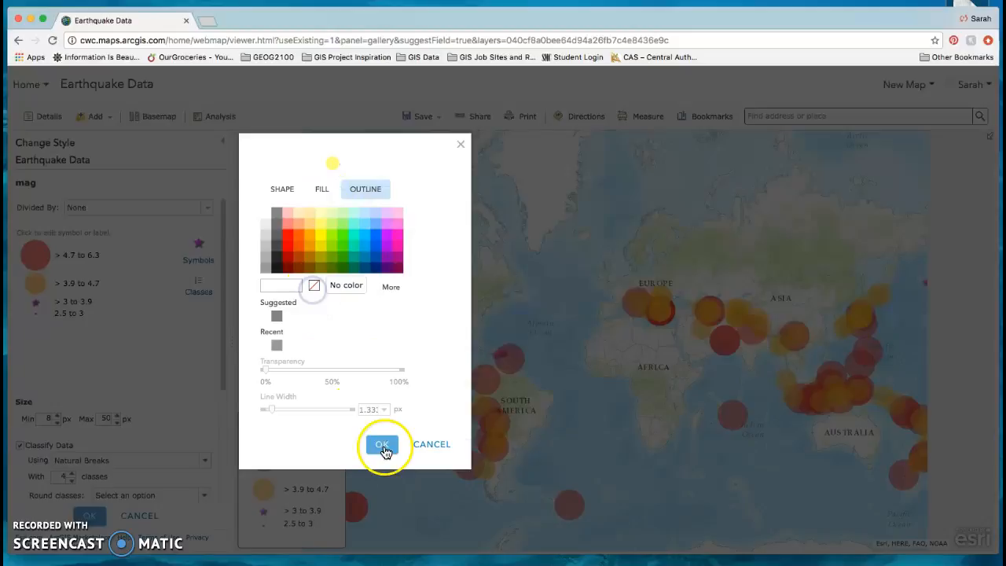
{"action": "left_click", "coordinate": [383, 443]}
Change the 2.5 to 3 class symbol to the Basic circle with a bright green fill and no outline color.
{"action": "left_click", "coordinate": [37, 317]}
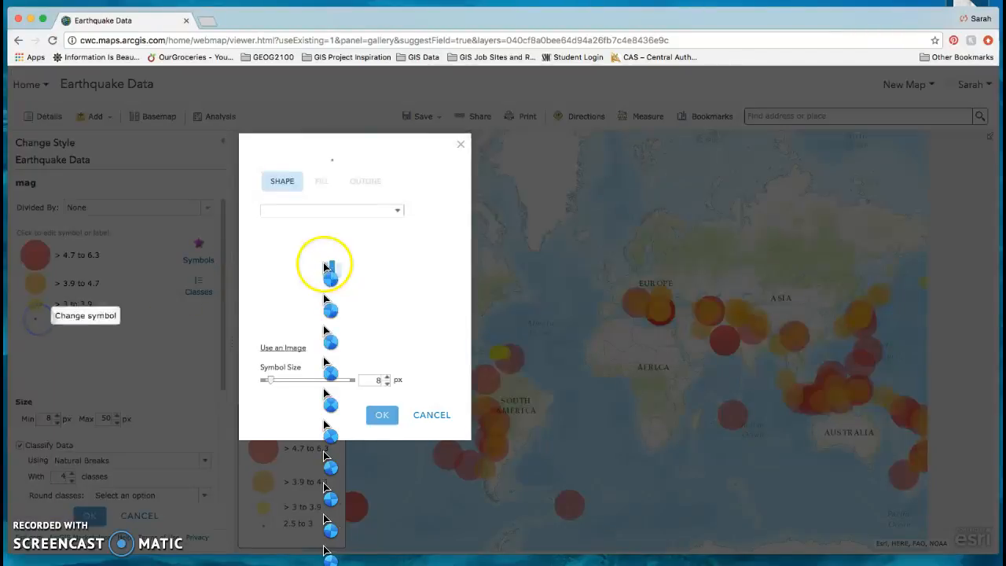
{"action": "left_click", "coordinate": [273, 237]}
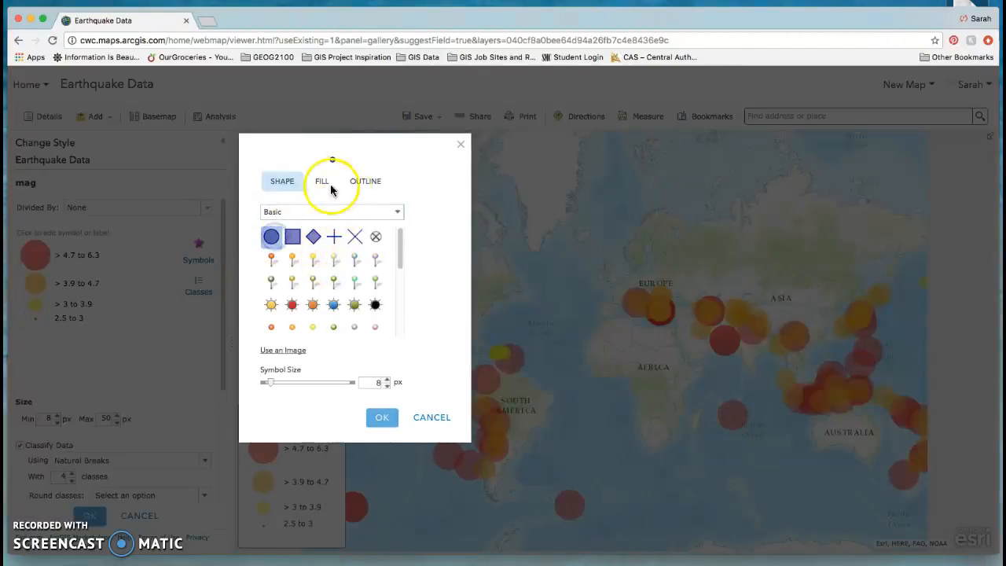
{"action": "left_click", "coordinate": [322, 181]}
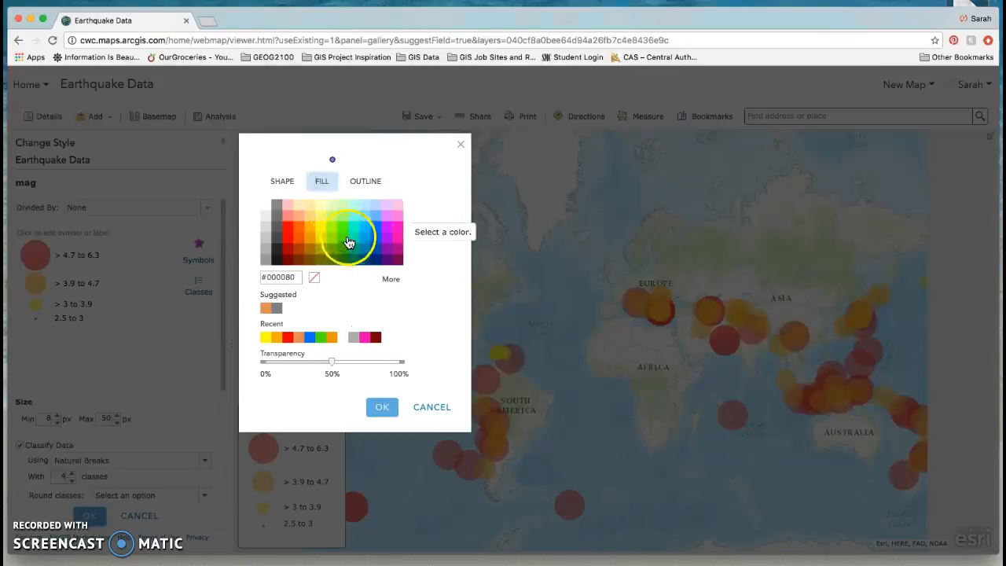
{"action": "left_click", "coordinate": [367, 180]}
{"action": "left_click", "coordinate": [313, 278]}
{"action": "left_click", "coordinate": [382, 436]}
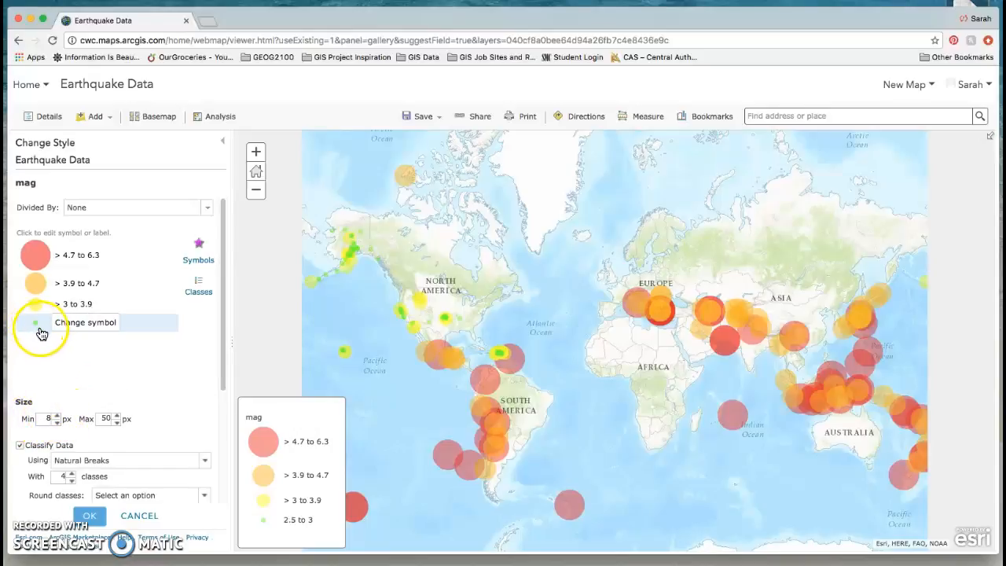
Set the minimum symbol size to 20 px and finish styling the Earthquake Data layer.
{"action": "double_click", "coordinate": [58, 418]}
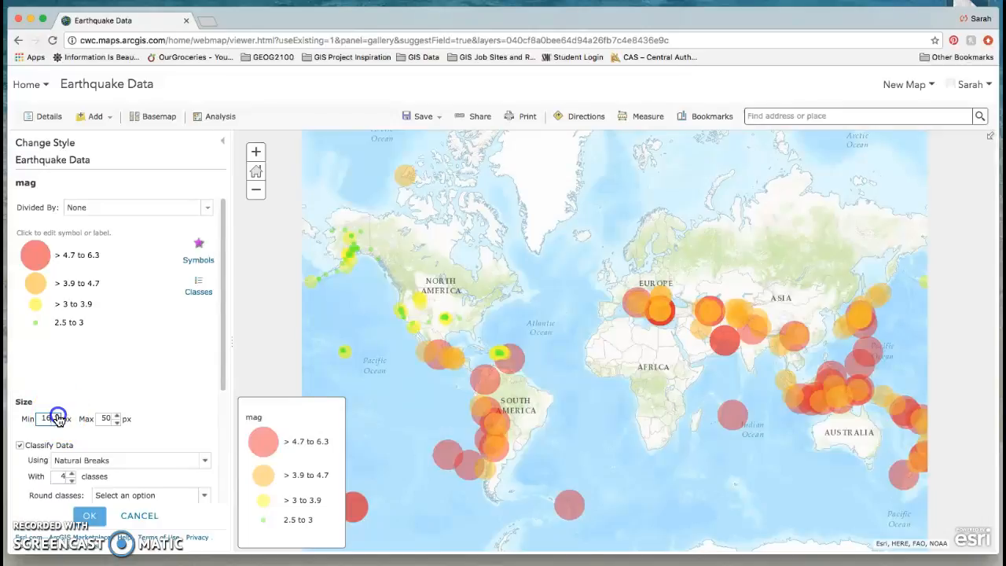
{"action": "left_click", "coordinate": [57, 416]}
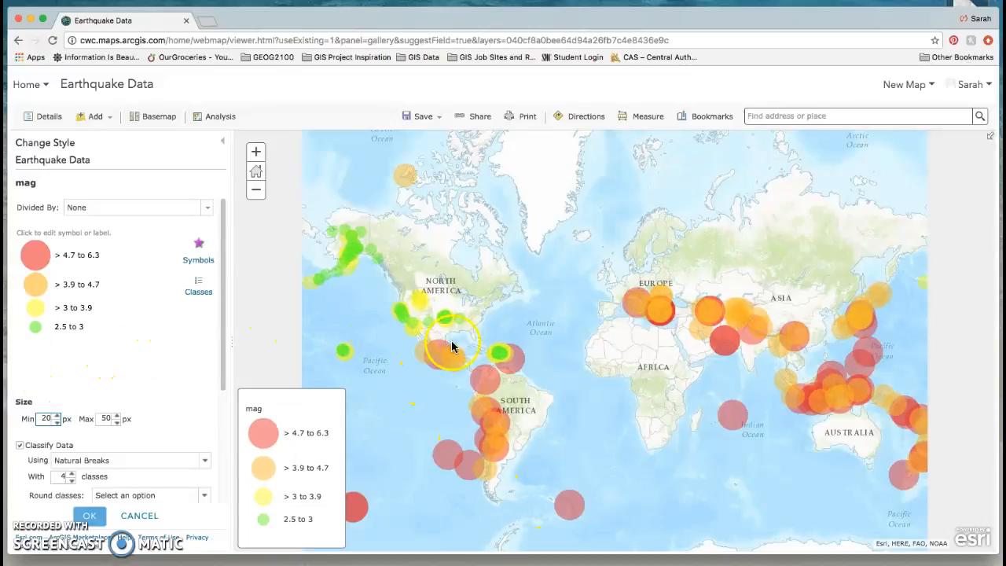
{"action": "left_click", "coordinate": [393, 364]}
{"action": "mouse_move", "coordinate": [393, 364]}
{"action": "left_mouse_down"}
{"action": "mouse_move", "coordinate": [710, 348]}
{"action": "mouse_move", "coordinate": [392, 344]}
{"action": "left_mouse_up"}
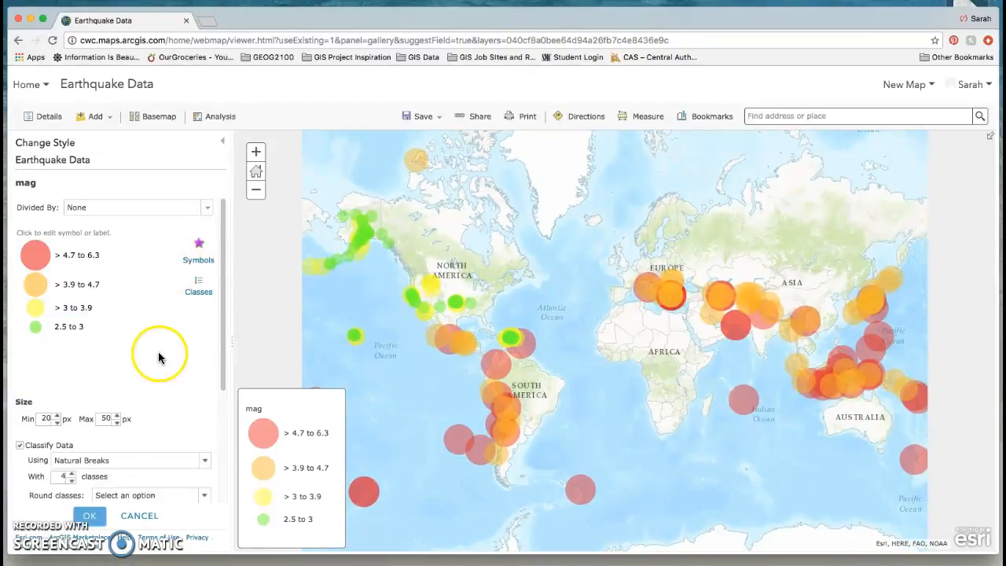
{"action": "left_click", "coordinate": [89, 517]}
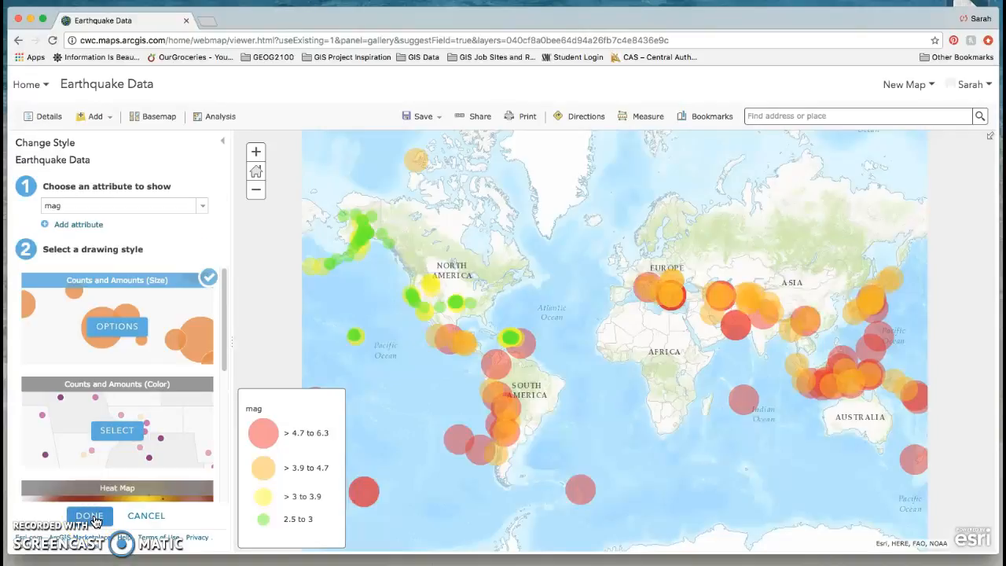
{"action": "left_click", "coordinate": [92, 517]}
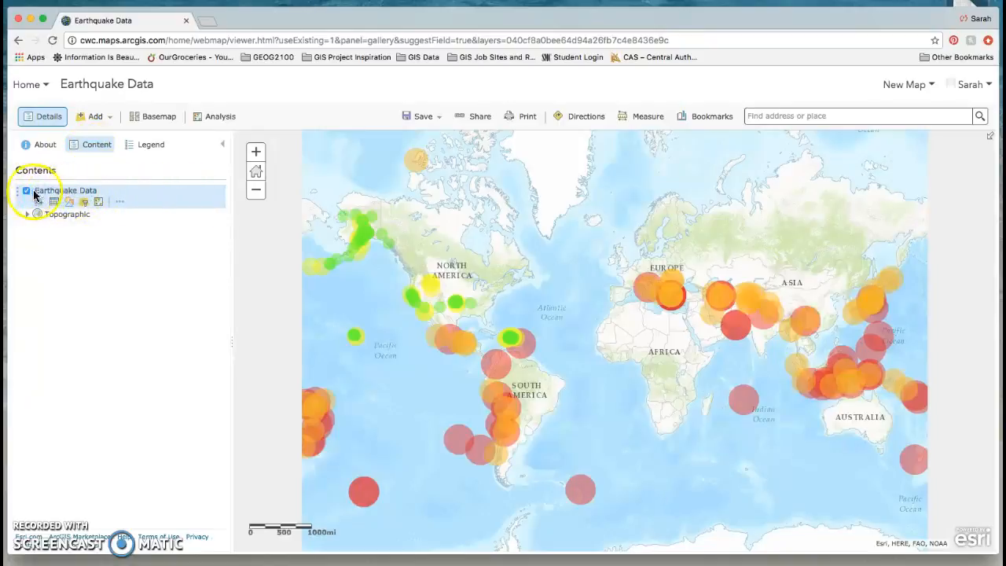
Open the Earthquake Data layer's pop-up configuration and set the pop-up title to "Magnitude and Location".
{"action": "left_click", "coordinate": [120, 204]}
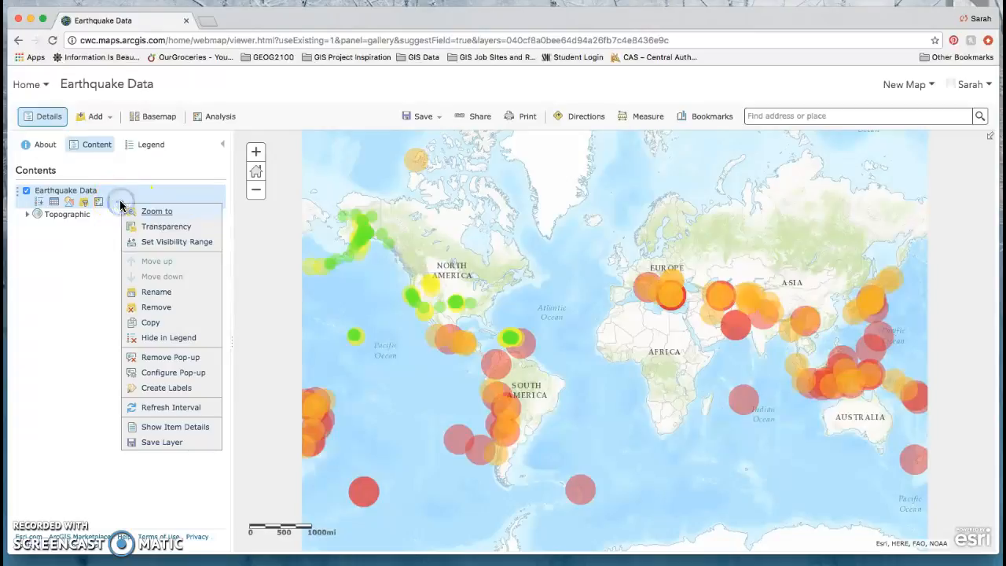
{"action": "left_click", "coordinate": [167, 376]}
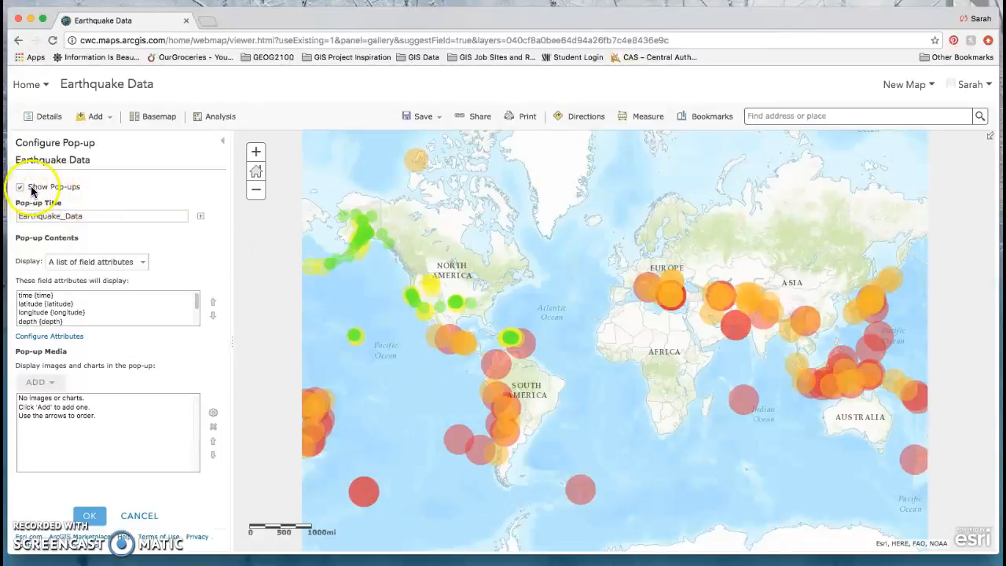
{"action": "left_click_drag", "start_coordinate": [97, 216], "coordinate": [33, 218]}
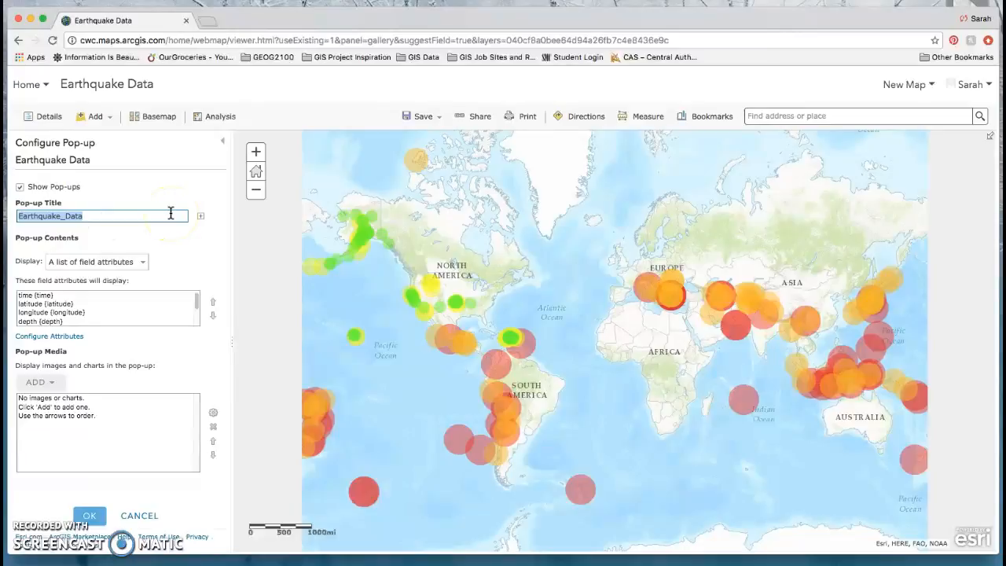
{"action": "type", "text": "Magnitude and Location"}
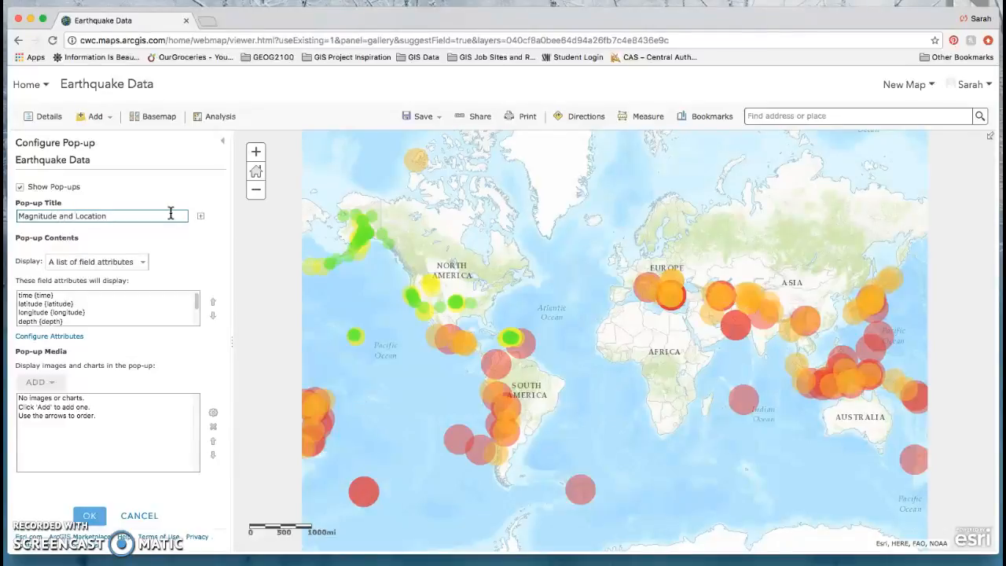
Keep the pop-up contents as a list of field attributes and open the attribute configuration.
{"action": "left_click", "coordinate": [148, 265]}
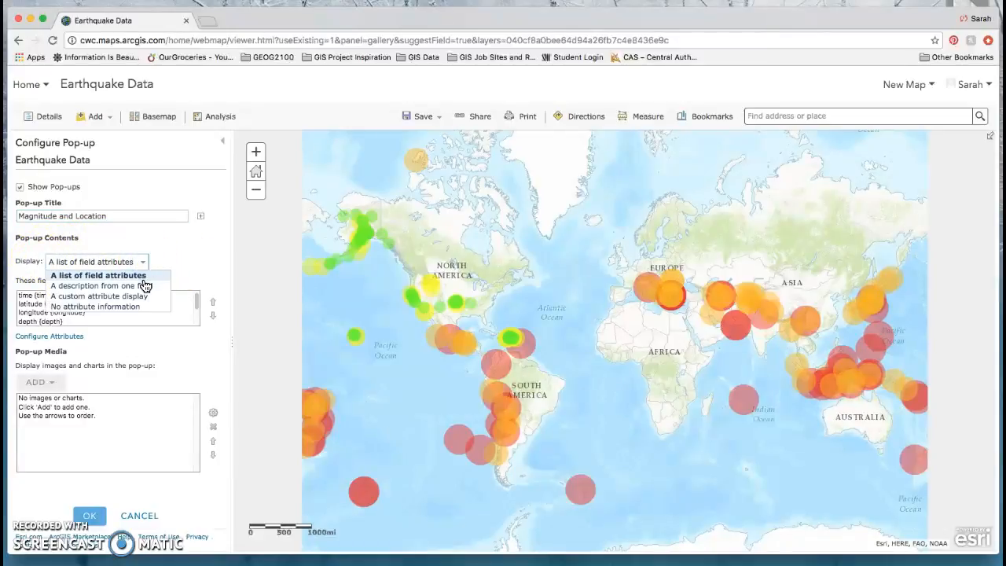
{"action": "left_click", "coordinate": [112, 263]}
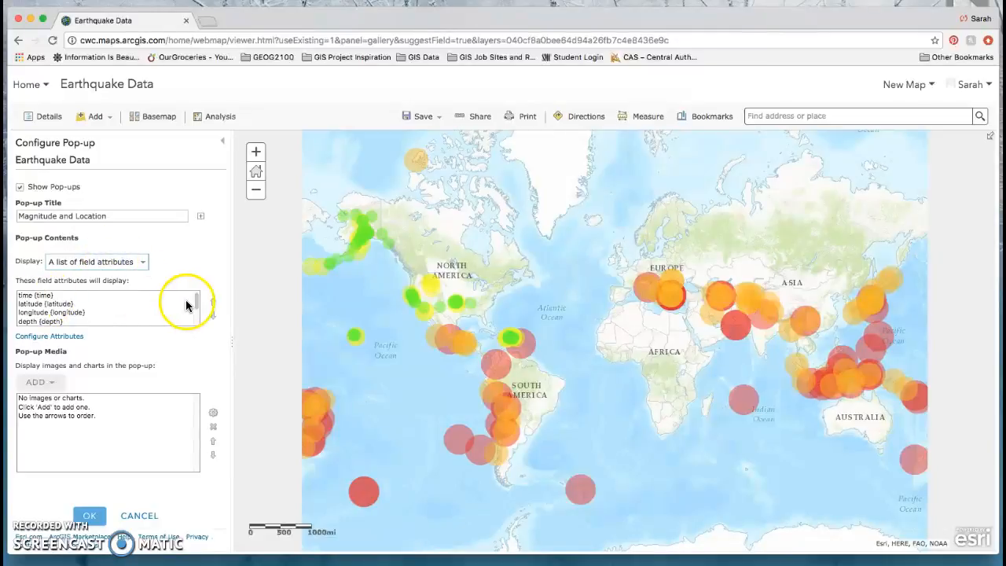
{"action": "mouse_move", "coordinate": [197, 305]}
{"action": "left_mouse_down"}
{"action": "mouse_move", "coordinate": [198, 319]}
{"action": "mouse_move", "coordinate": [196, 299]}
{"action": "left_mouse_up"}
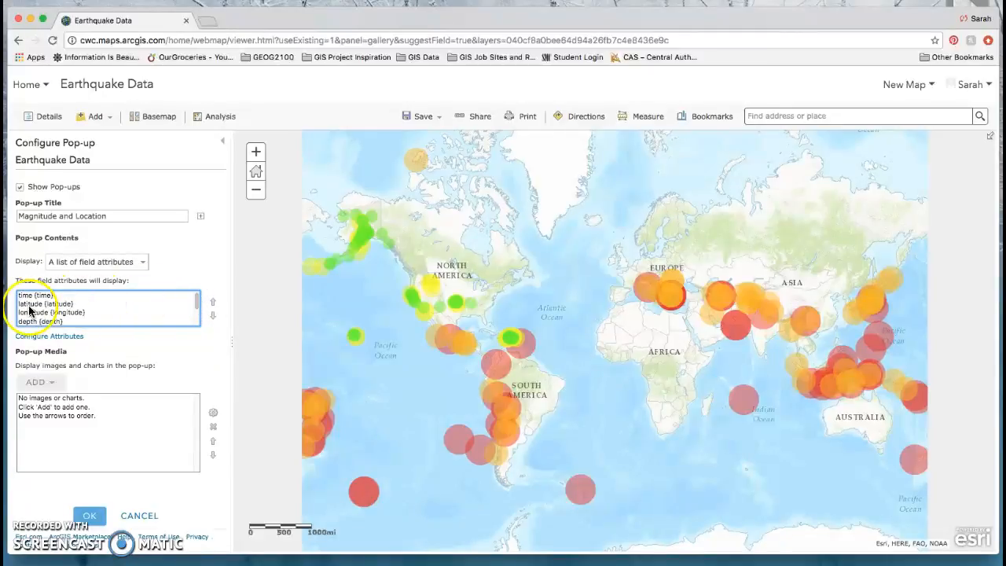
{"action": "left_click", "coordinate": [62, 338]}
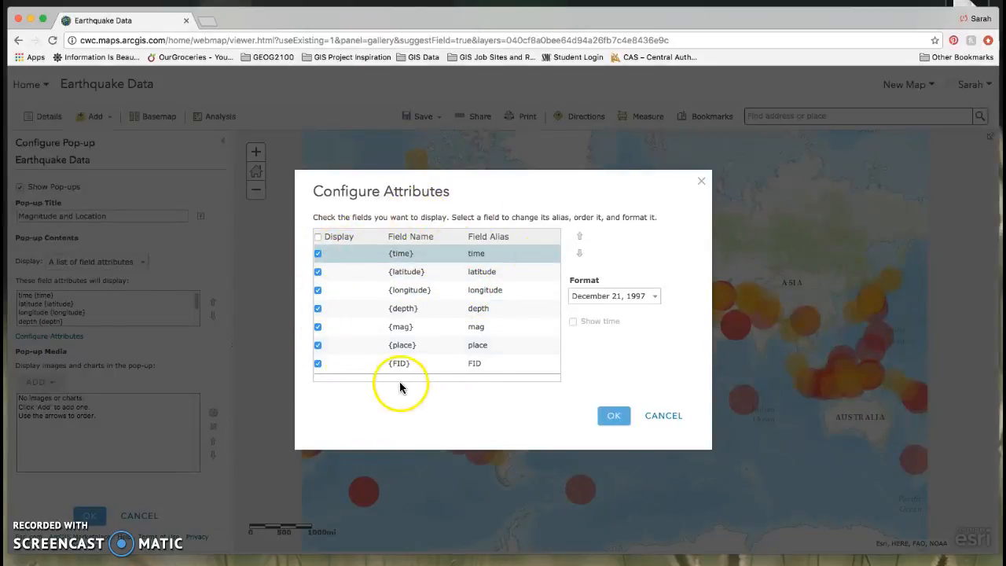
{"action": "left_click", "coordinate": [318, 239]}
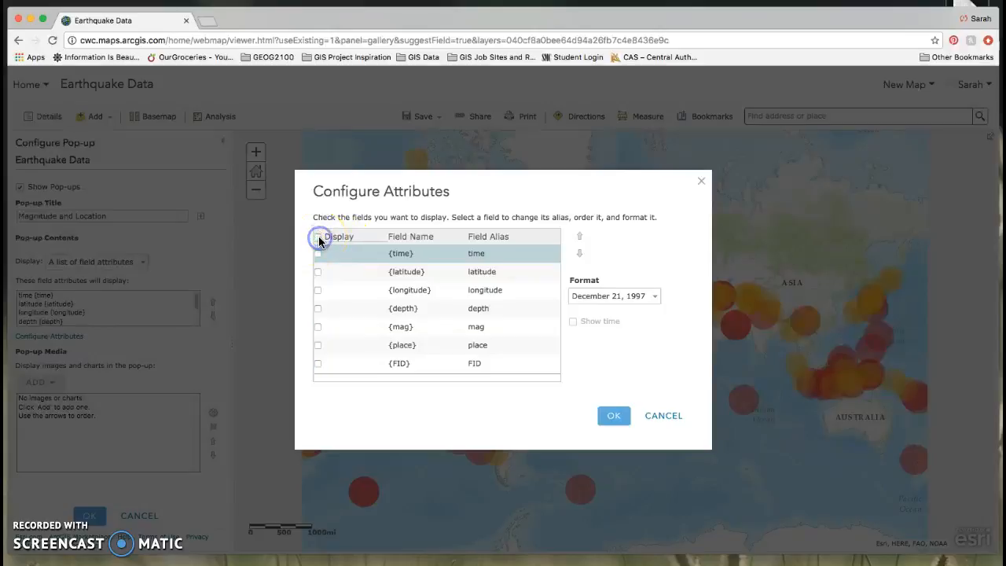
{"action": "left_click", "coordinate": [319, 239]}
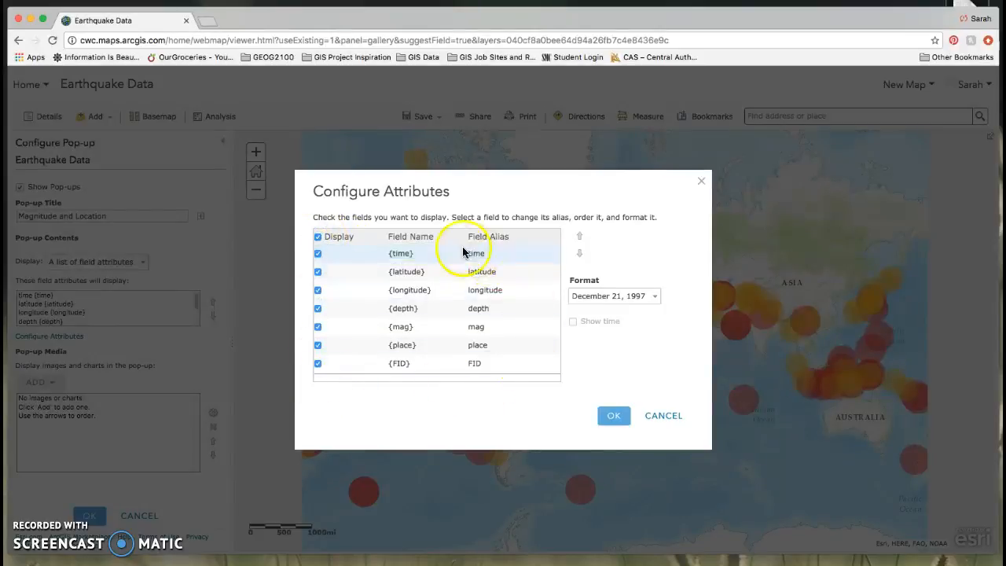
{"action": "left_click", "coordinate": [318, 238]}
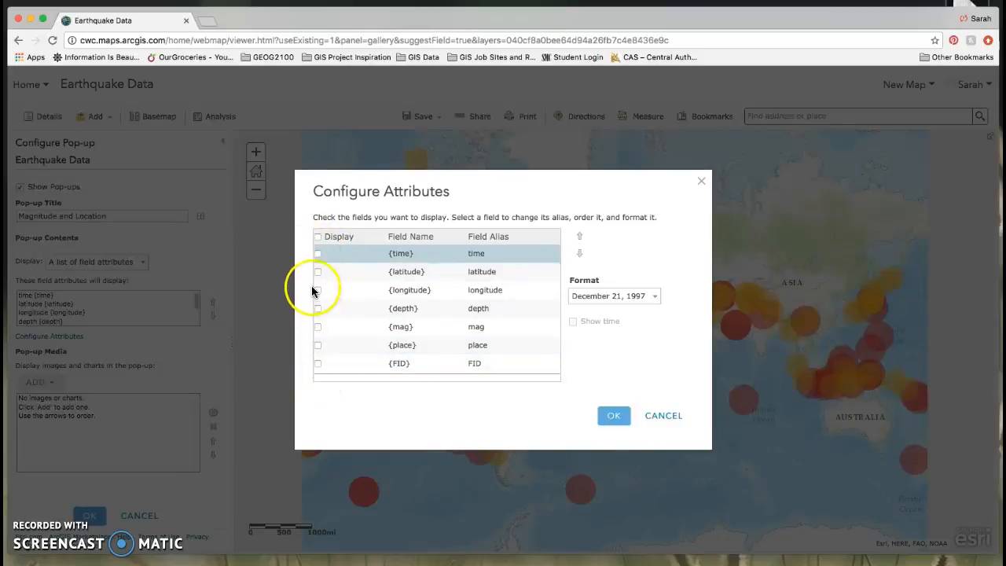
{"action": "left_click", "coordinate": [317, 237]}
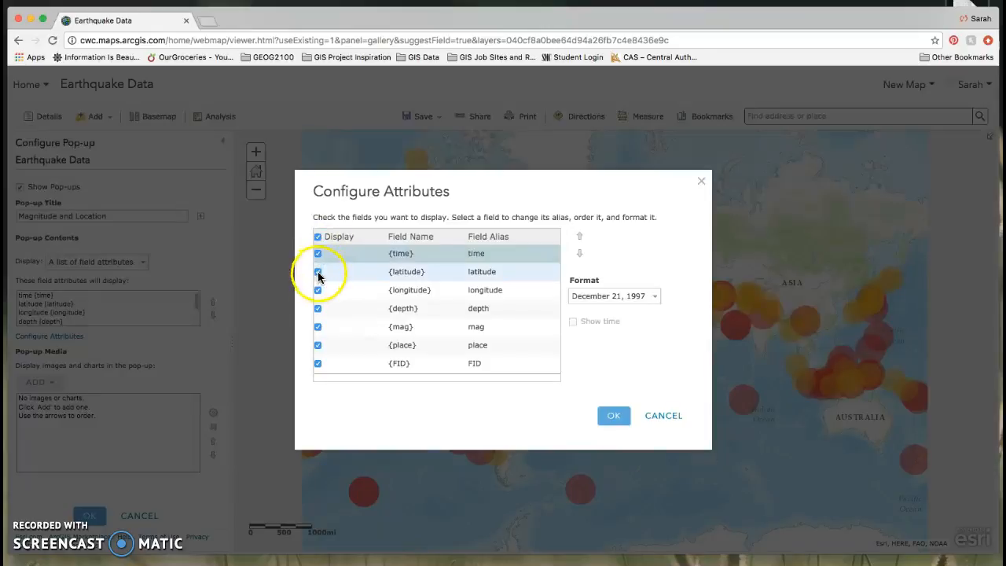
Exclude the latitude, longitude and FID fields from the attributes displayed in the pop-up.
{"action": "left_click", "coordinate": [318, 272]}
{"action": "left_click", "coordinate": [319, 289]}
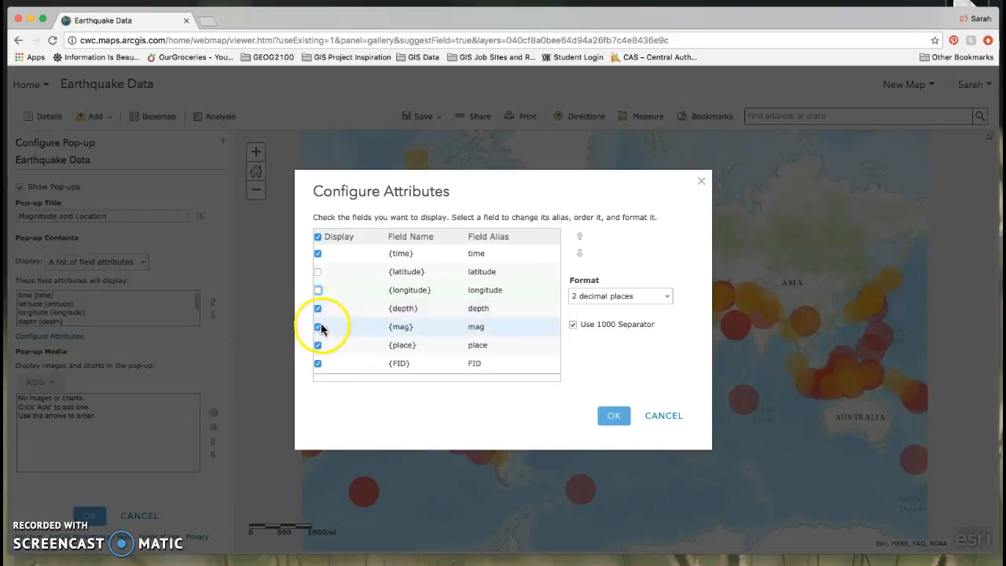
{"action": "left_click", "coordinate": [317, 366]}
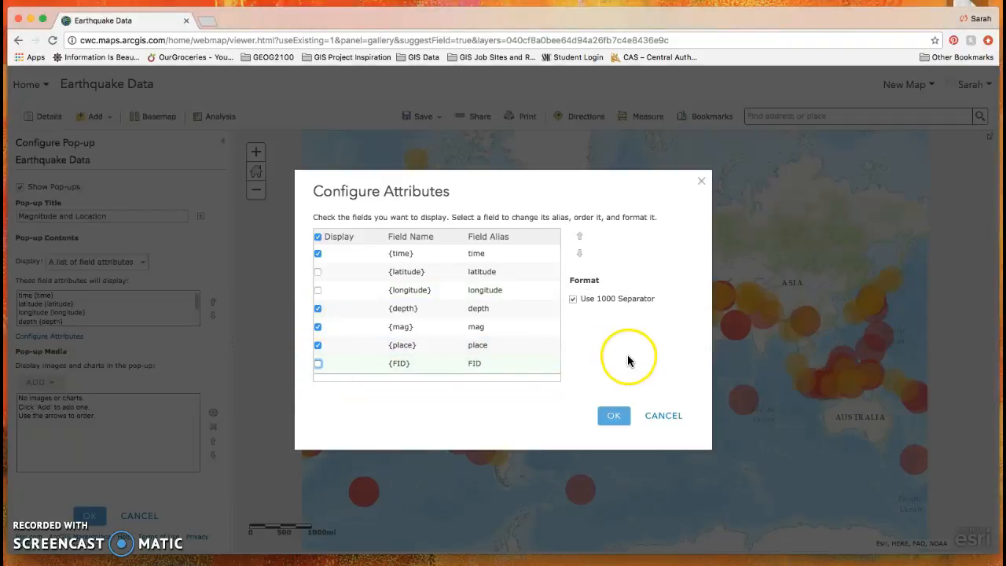
Change the field aliases to Time for time, Depth for depth, Magnitude for mag and Location for place.
{"action": "left_click", "coordinate": [481, 252]}
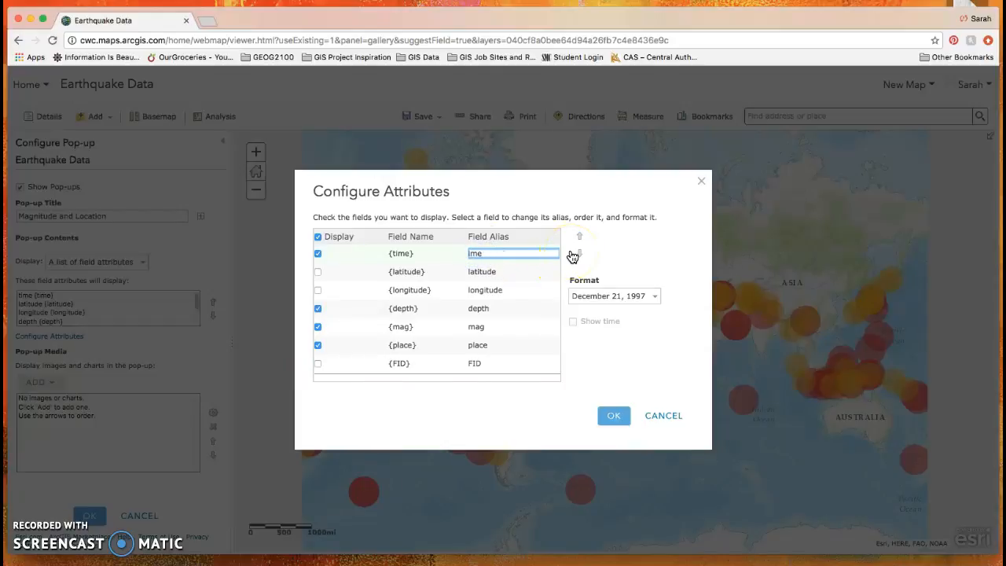
{"action": "left_click", "coordinate": [475, 308]}
{"action": "key", "text": "BackSpace"}
{"action": "type", "text": "D"}
{"action": "left_click", "coordinate": [477, 329]}
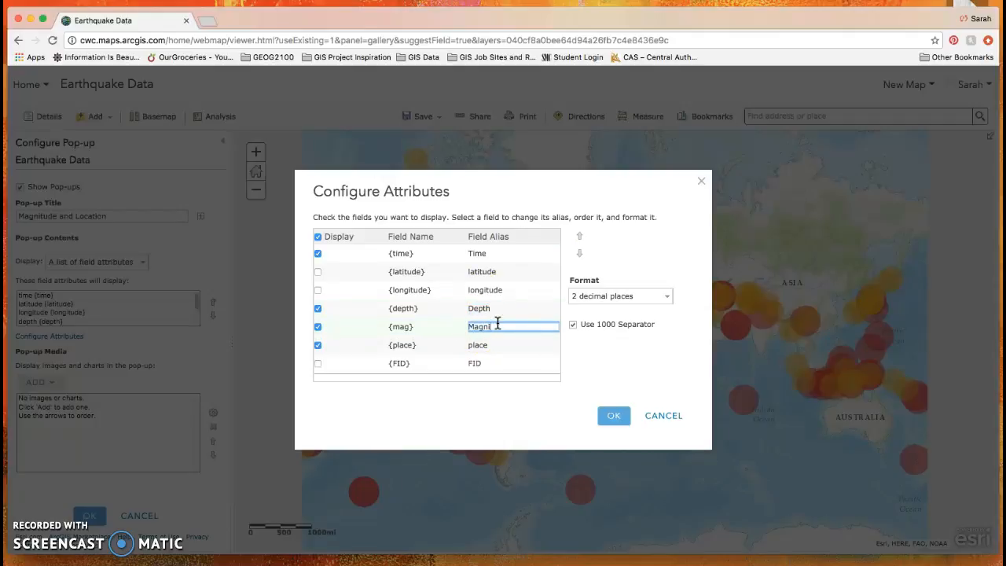
{"action": "left_click", "coordinate": [490, 344]}
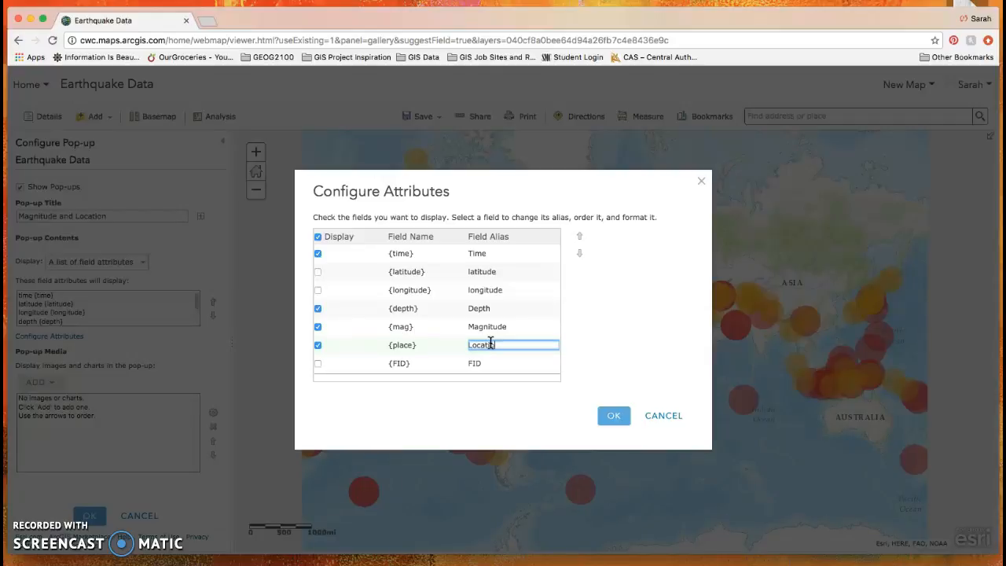
{"action": "left_click", "coordinate": [578, 343]}
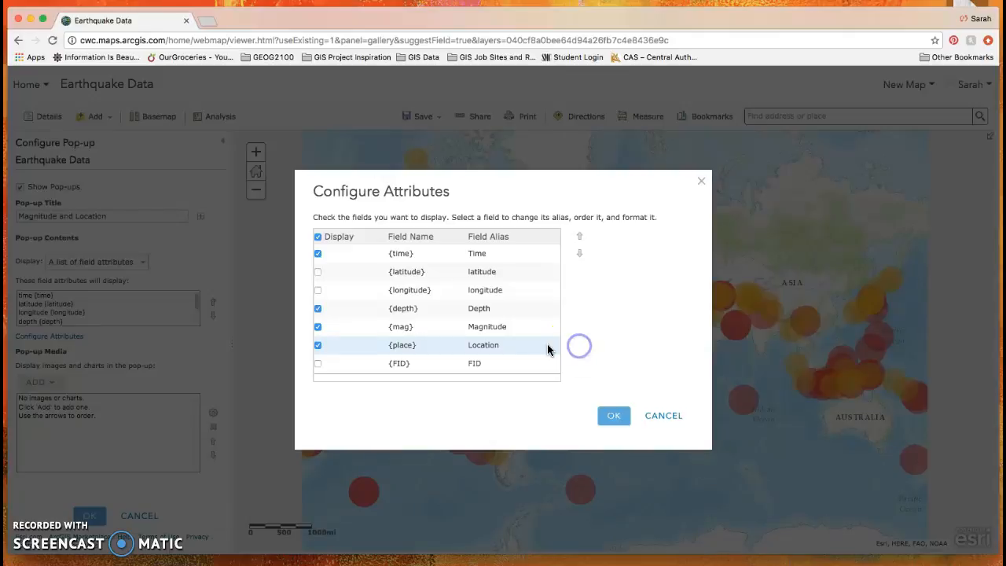
Review the Depth and Time format options, keep the Time format as December 21, 1997, and apply the attribute configuration.
{"action": "left_click", "coordinate": [520, 308]}
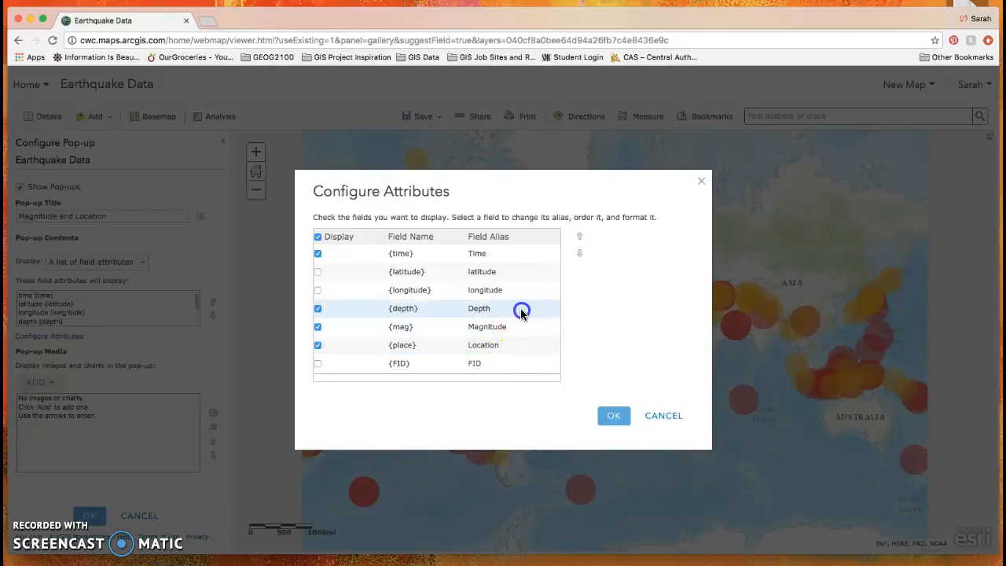
{"action": "left_click", "coordinate": [667, 295]}
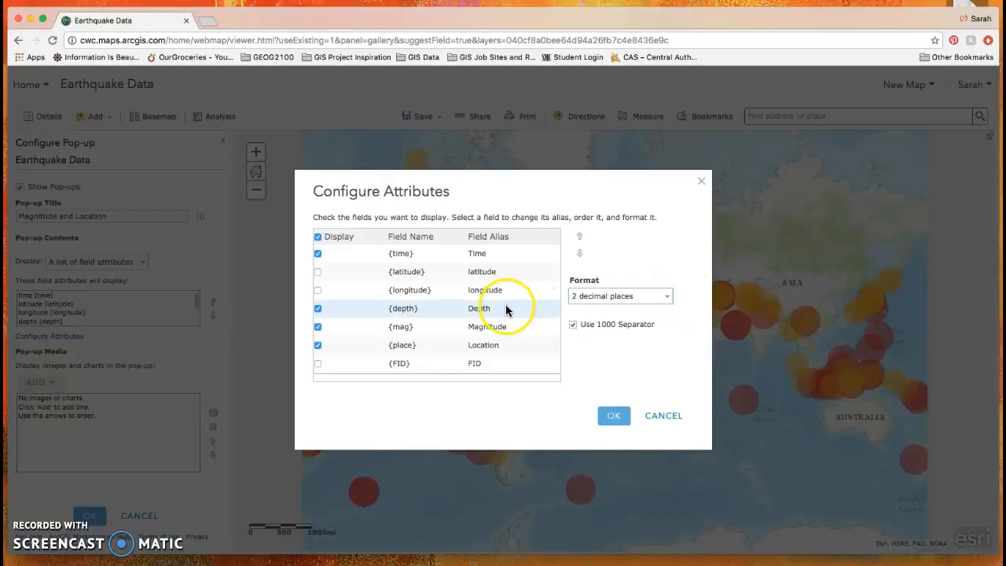
{"action": "left_click", "coordinate": [497, 261]}
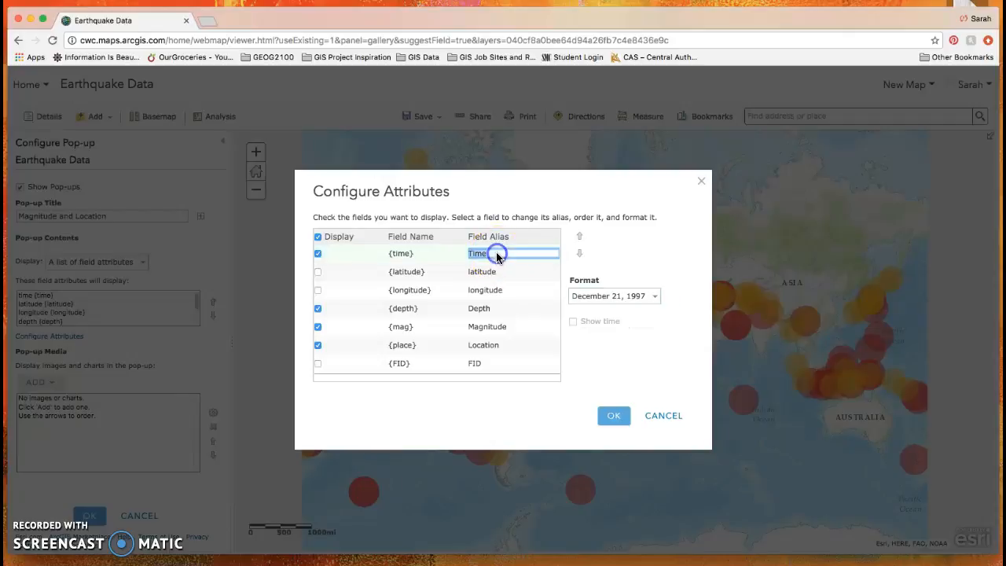
{"action": "left_click", "coordinate": [658, 297]}
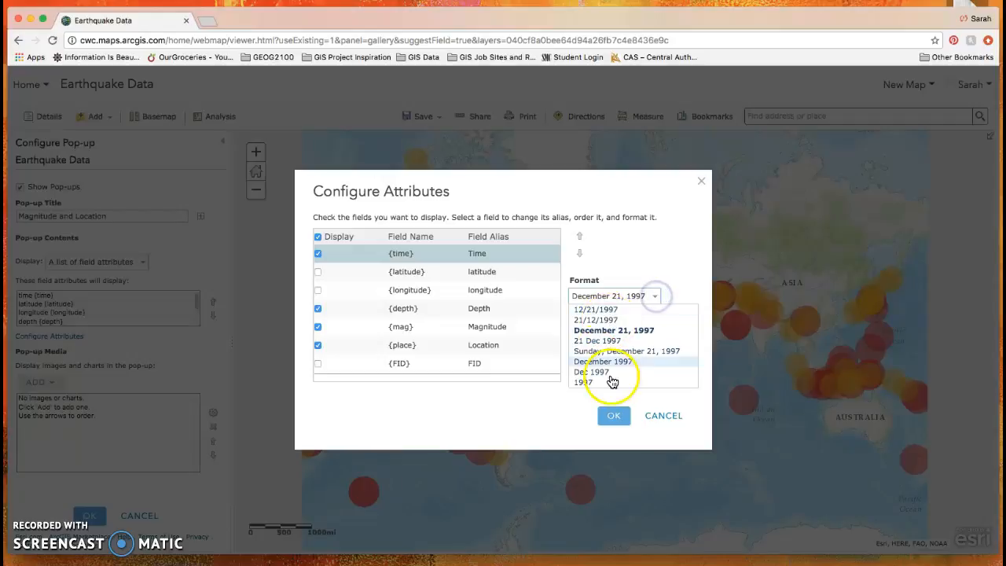
{"action": "left_click", "coordinate": [611, 331]}
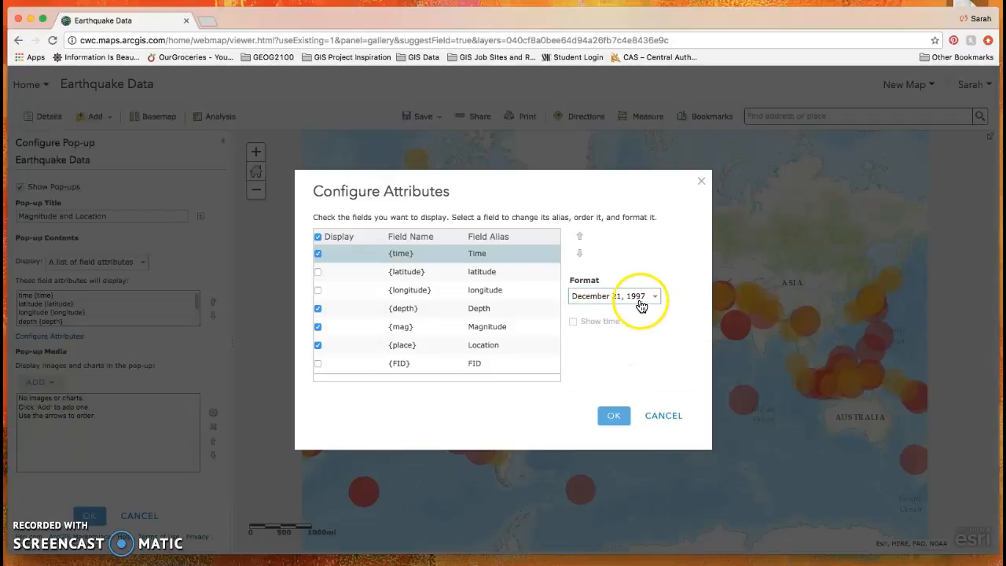
{"action": "left_click", "coordinate": [485, 344]}
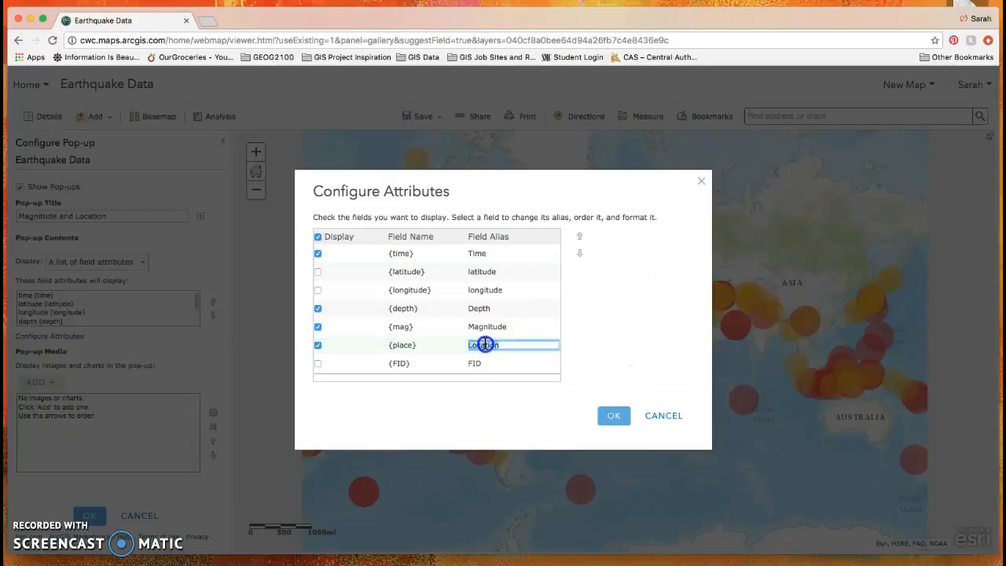
{"action": "left_click", "coordinate": [520, 363]}
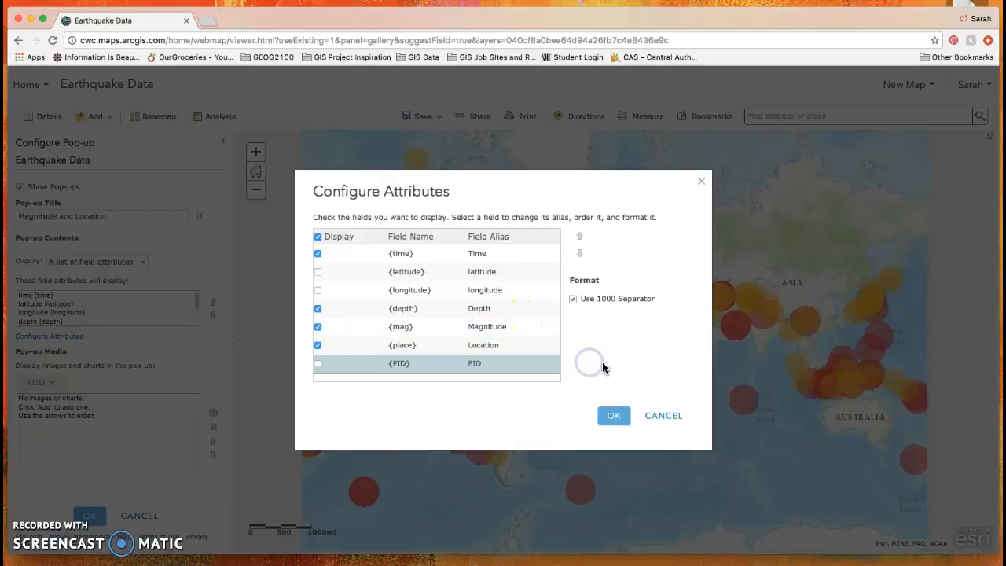
{"action": "left_click", "coordinate": [615, 417]}
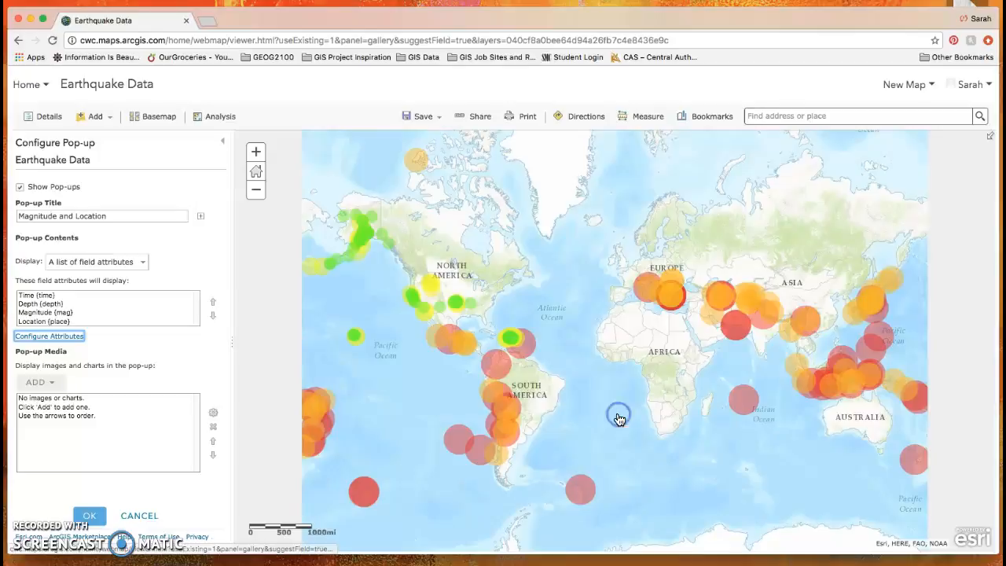
{"action": "left_click", "coordinate": [183, 349]}
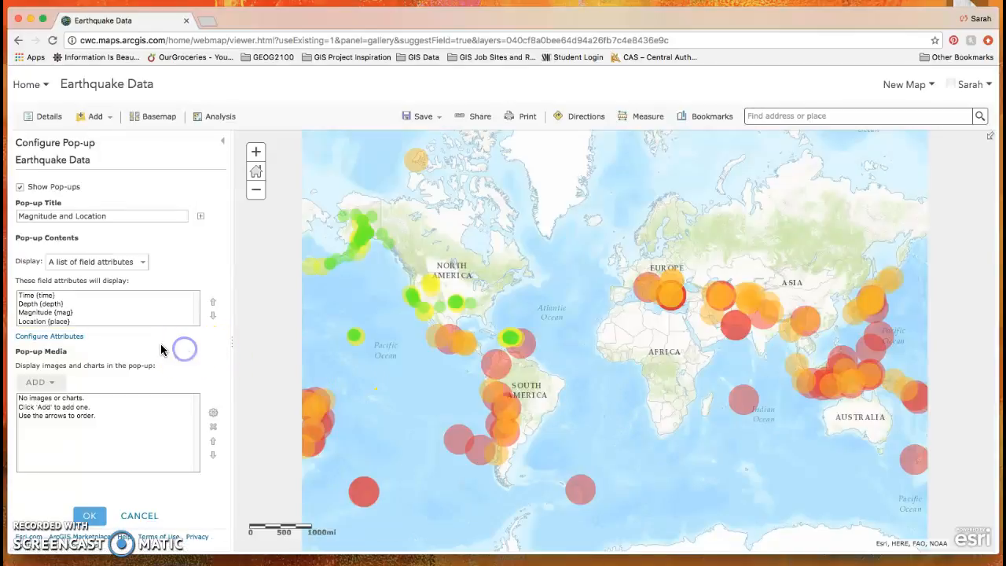
{"action": "left_click", "coordinate": [55, 384]}
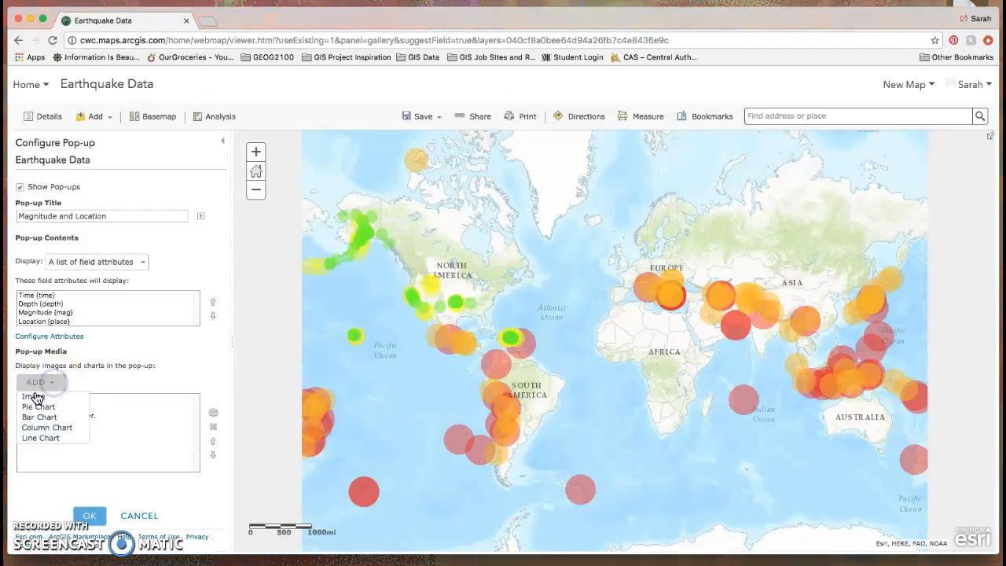
{"action": "left_click", "coordinate": [38, 398]}
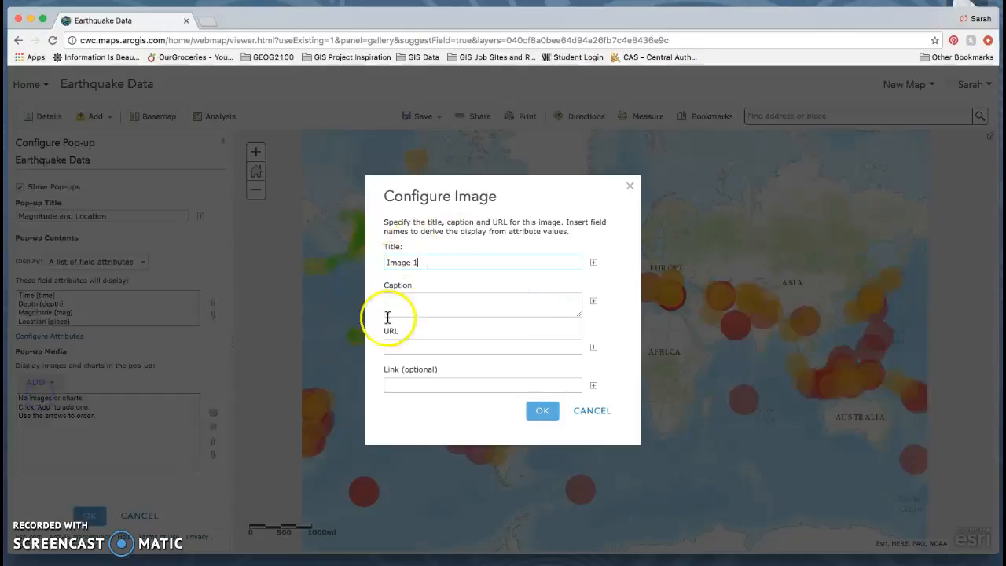
{"action": "left_click", "coordinate": [592, 412]}
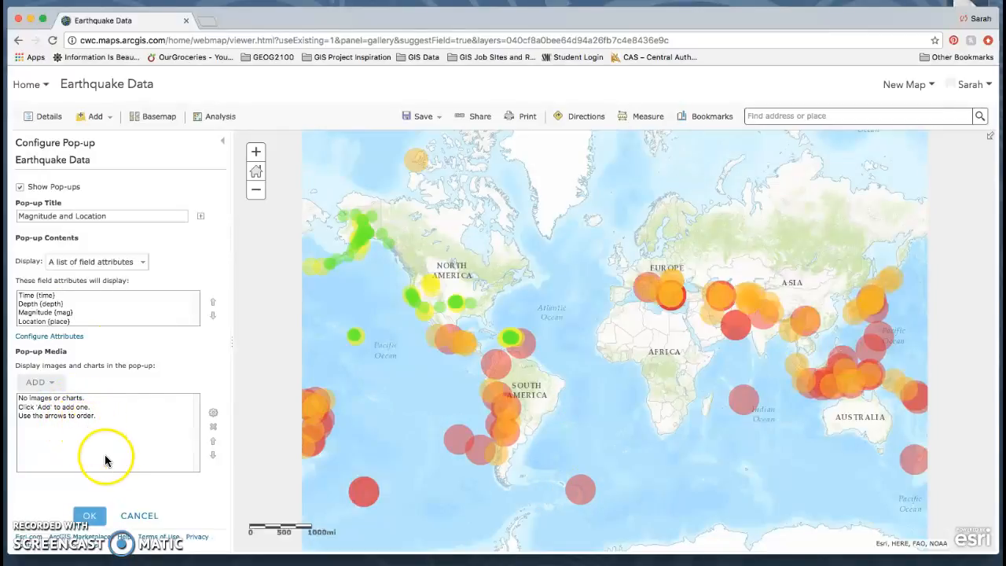
Apply the pop-up configuration and check the pop-ups of the earthquake circles in northwestern South America and Italy.
{"action": "left_click", "coordinate": [103, 518]}
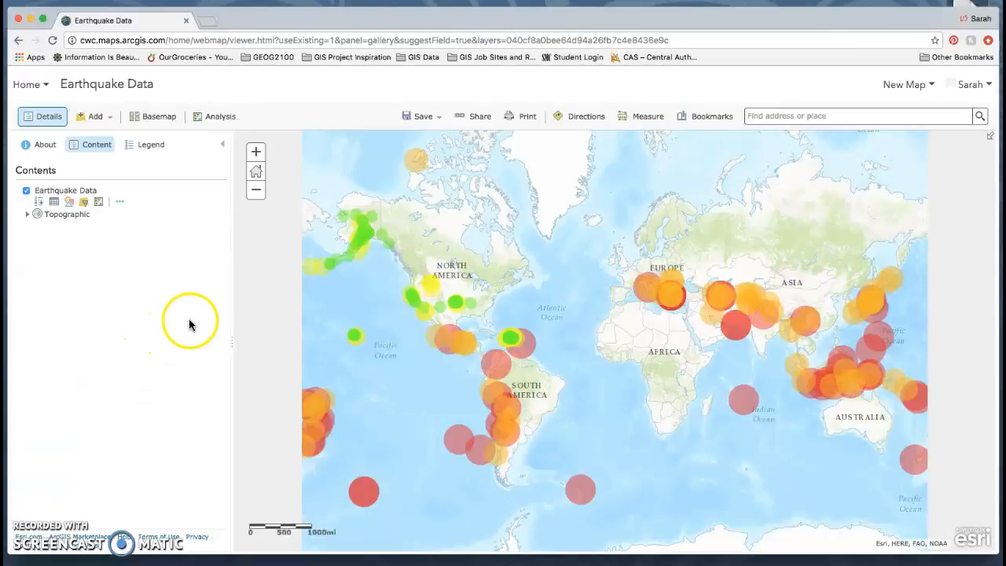
{"action": "left_click", "coordinate": [496, 362]}
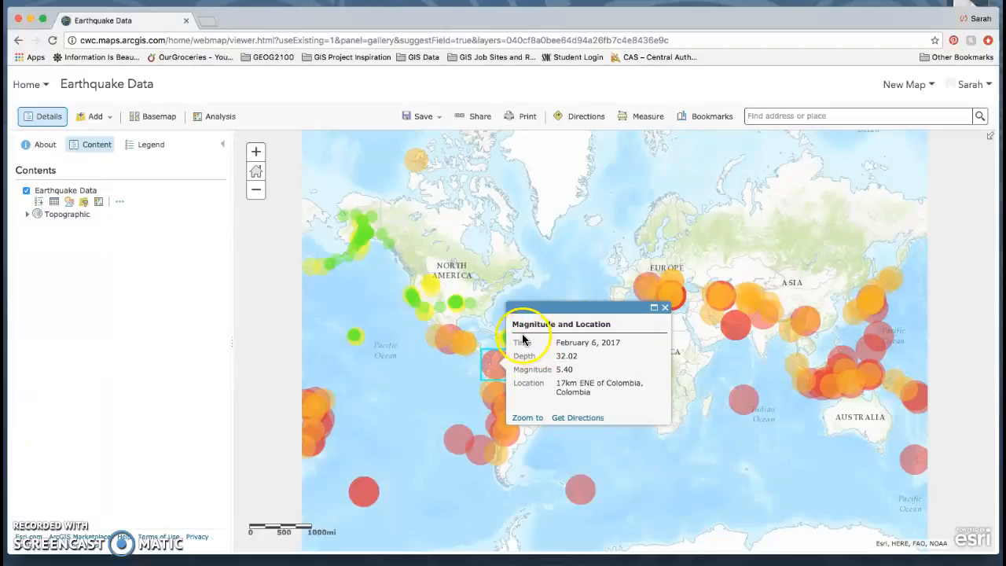
{"action": "left_click", "coordinate": [665, 309]}
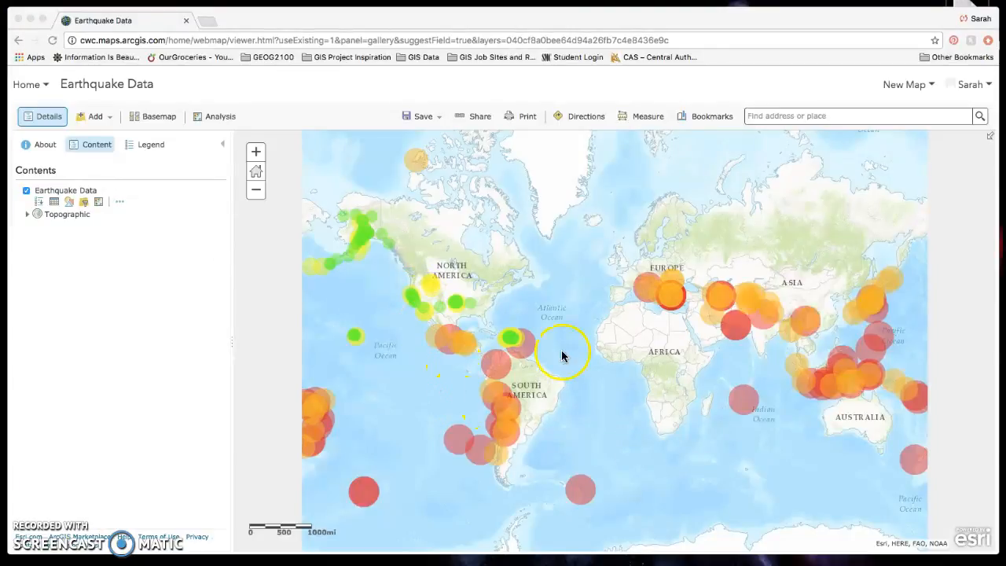
{"action": "left_click", "coordinate": [646, 288]}
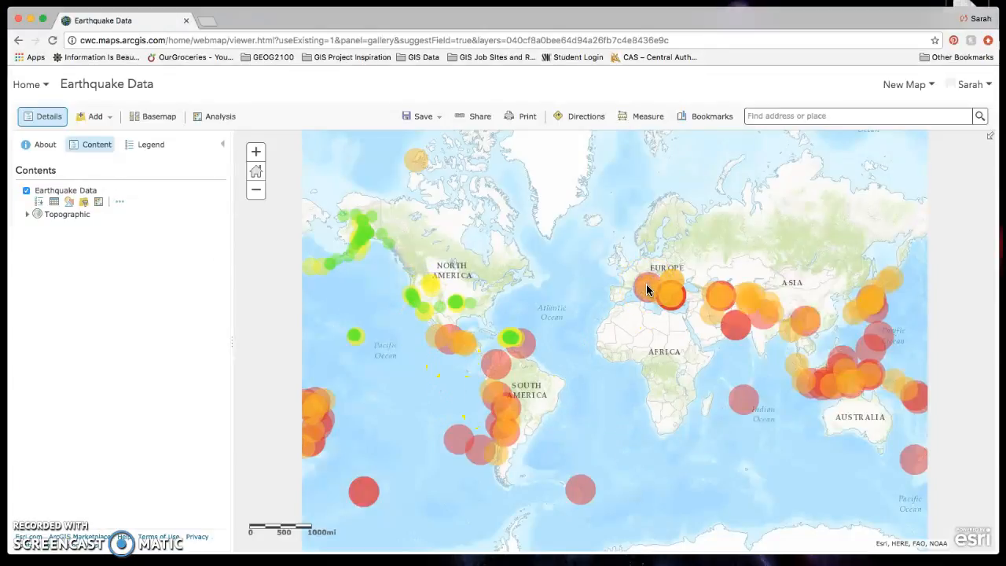
{"action": "left_click", "coordinate": [650, 289]}
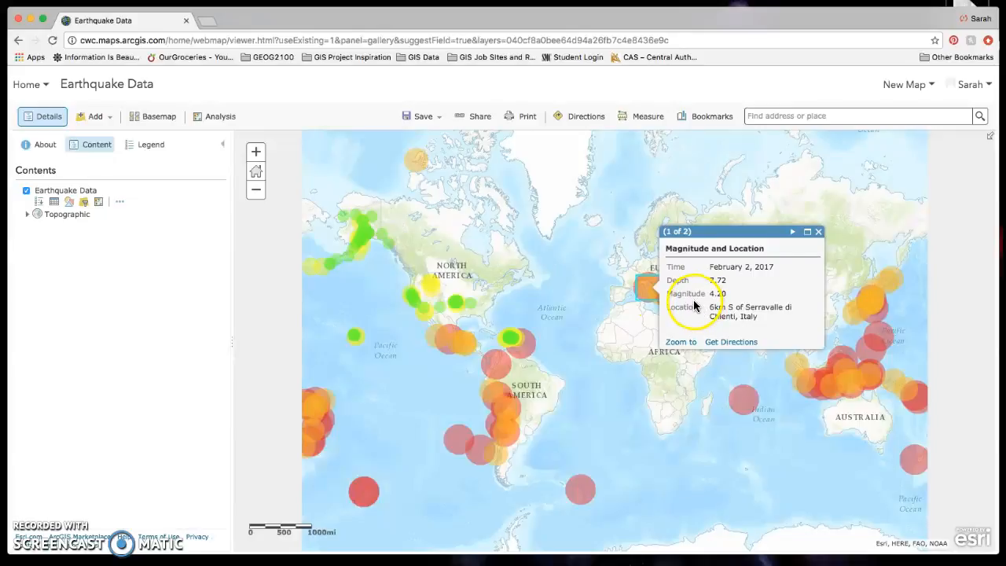
Page back and forth through the pop-ups of the overlapping earthquake circles in Italy and close them.
{"action": "left_click", "coordinate": [794, 234]}
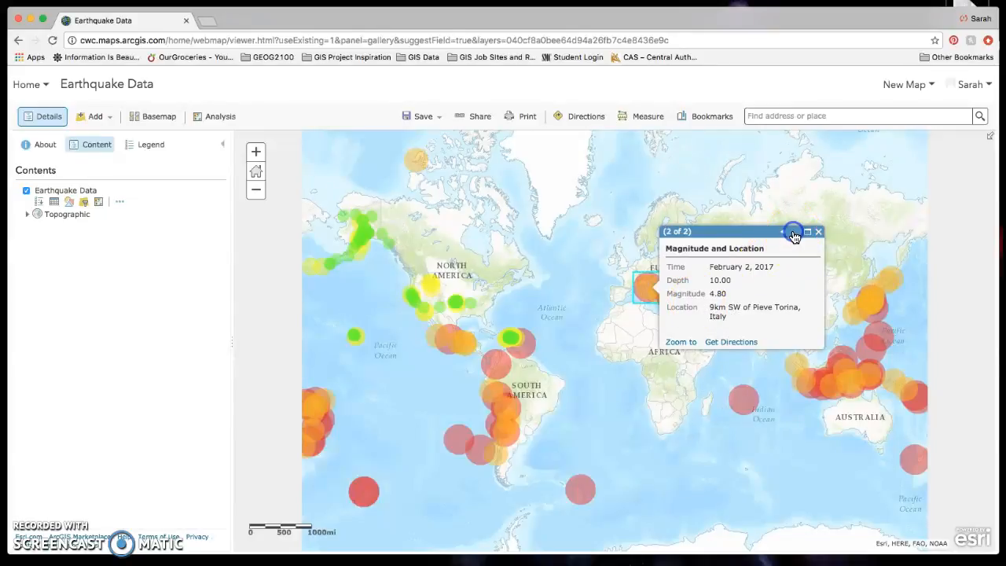
{"action": "left_click", "coordinate": [782, 235]}
{"action": "left_click", "coordinate": [792, 235]}
{"action": "left_click", "coordinate": [818, 232]}
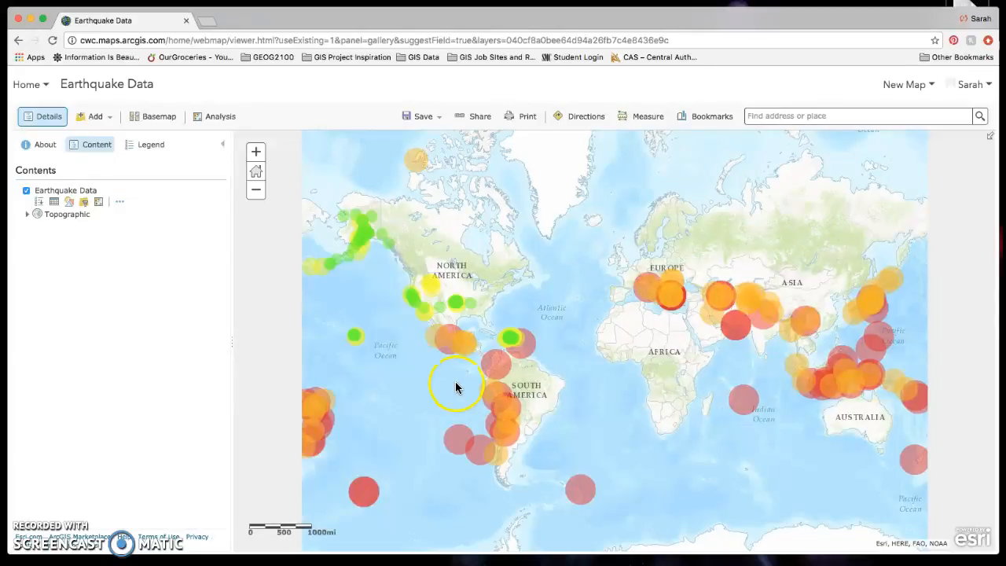
Check the pop-ups of several overlapping earthquake circles around Indonesia and the Banda Sea, closing each one.
{"action": "left_click", "coordinate": [847, 384]}
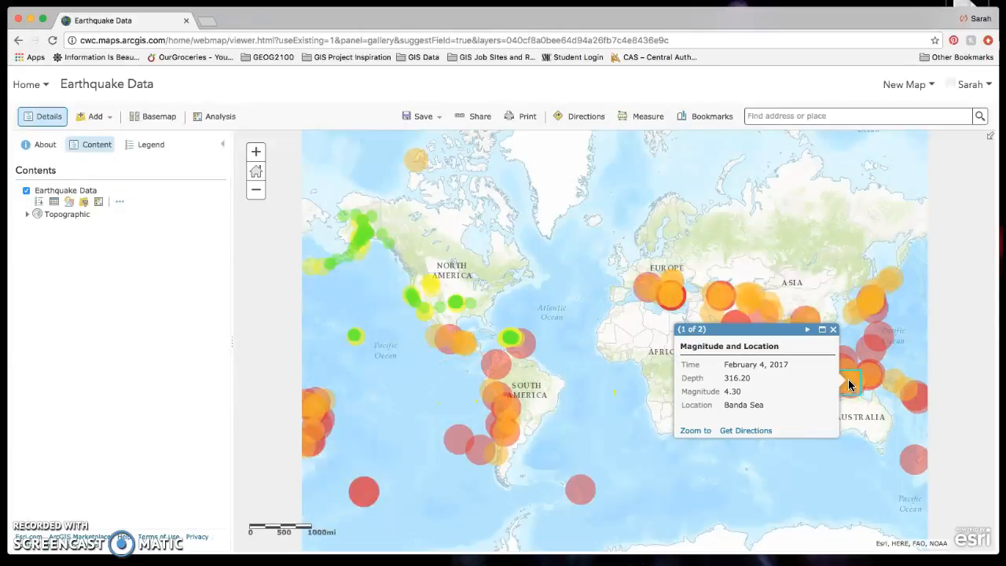
{"action": "left_click", "coordinate": [808, 329]}
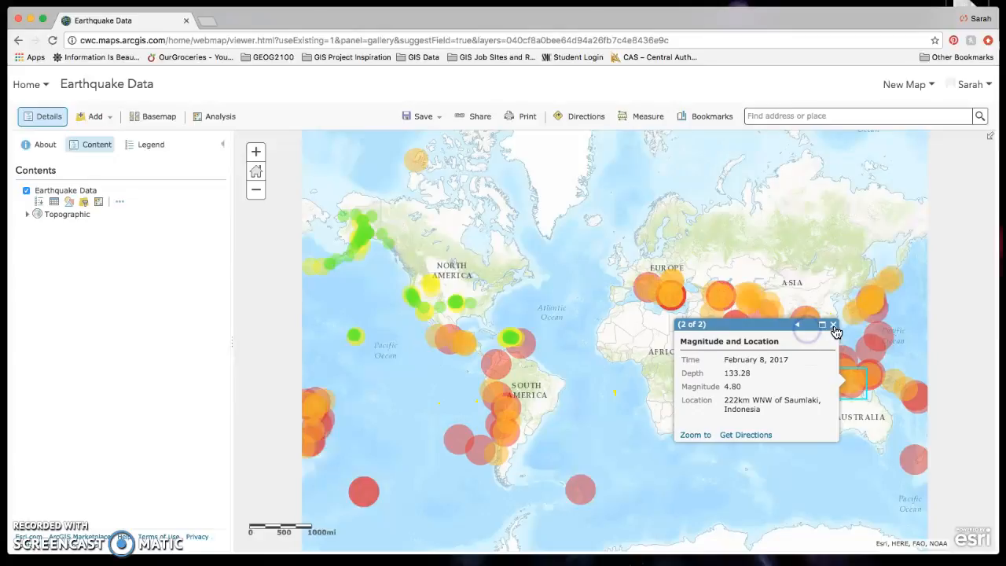
{"action": "left_click", "coordinate": [833, 329]}
{"action": "left_click", "coordinate": [838, 390]}
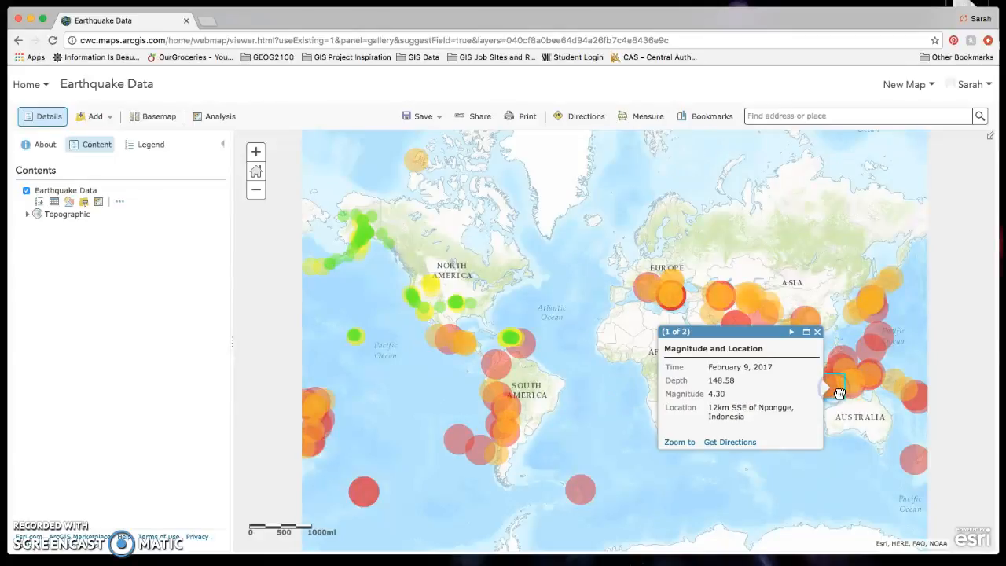
{"action": "left_click", "coordinate": [818, 331]}
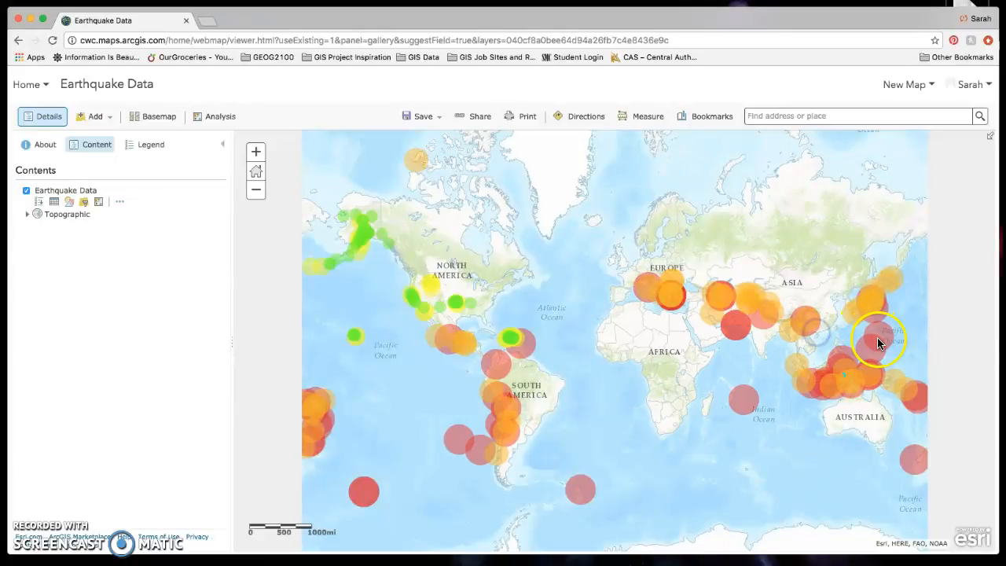
{"action": "left_click", "coordinate": [842, 364]}
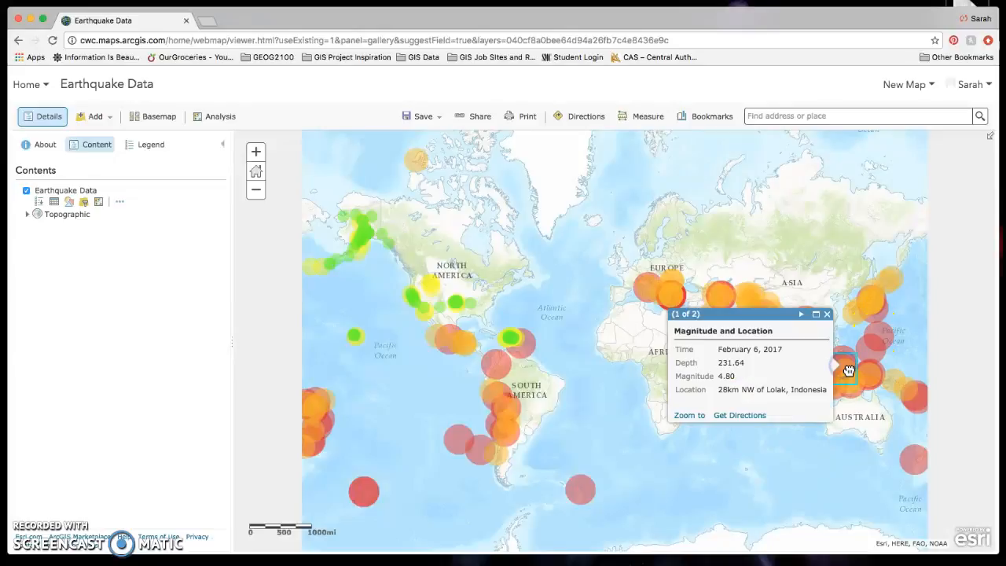
{"action": "left_click", "coordinate": [827, 315]}
Page through the pop-ups of the South Pacific earthquakes near Tonga and Fiji, and look over the available basemaps.
{"action": "left_click", "coordinate": [313, 431]}
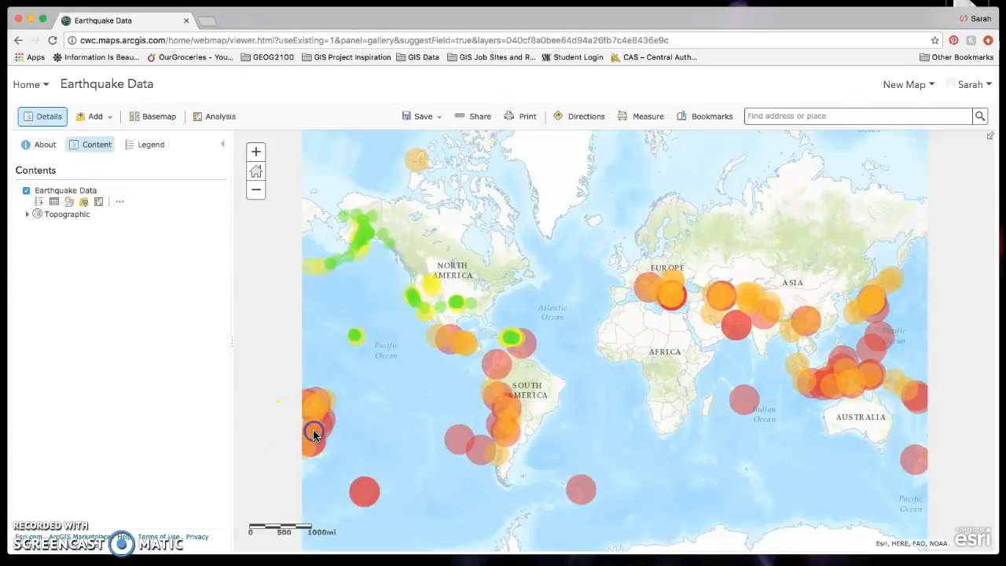
{"action": "left_click", "coordinate": [318, 408]}
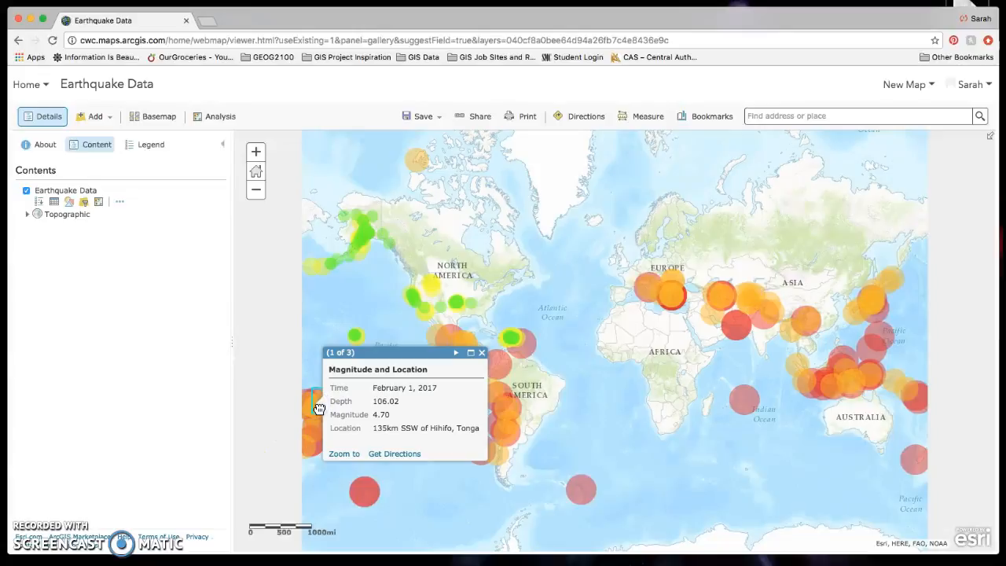
{"action": "left_click", "coordinate": [458, 355]}
{"action": "left_click", "coordinate": [458, 356]}
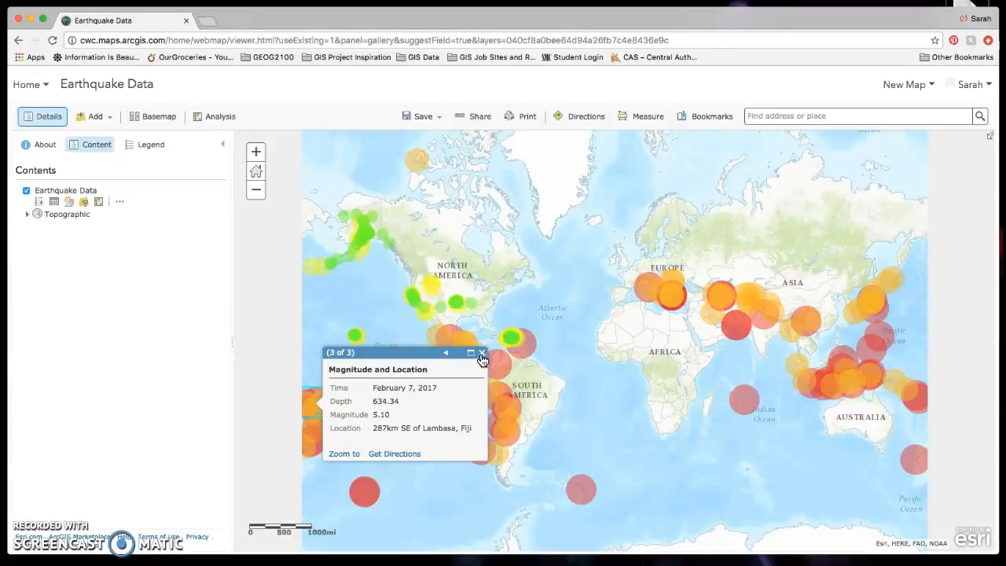
{"action": "left_click", "coordinate": [483, 354]}
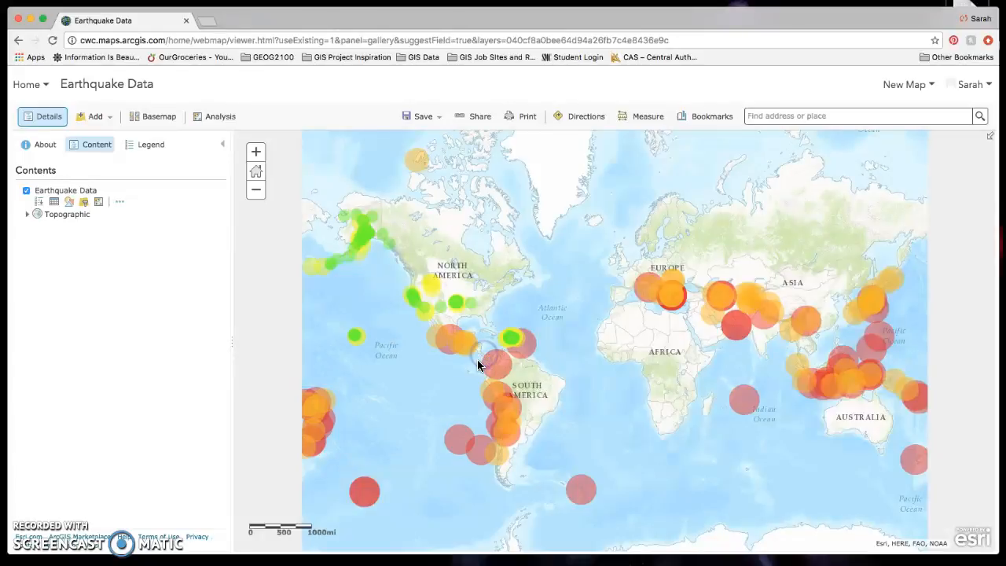
{"action": "left_click", "coordinate": [161, 118]}
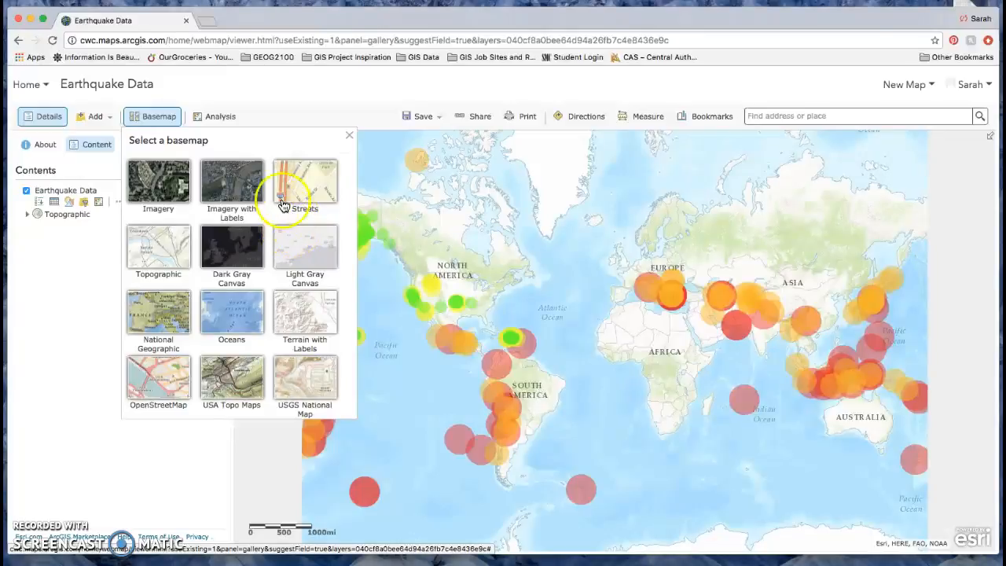
{"action": "left_click", "coordinate": [598, 309]}
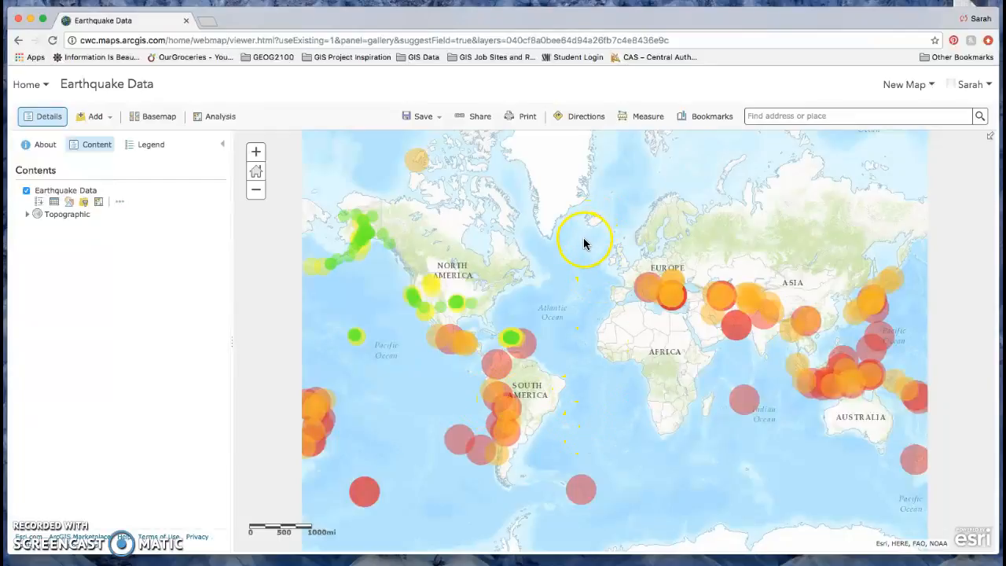
Save the map with the title Earthquake Data Web Map and the tag earthquakes.
{"action": "left_click", "coordinate": [426, 117]}
{"action": "left_click", "coordinate": [414, 137]}
{"action": "left_click", "coordinate": [486, 283]}
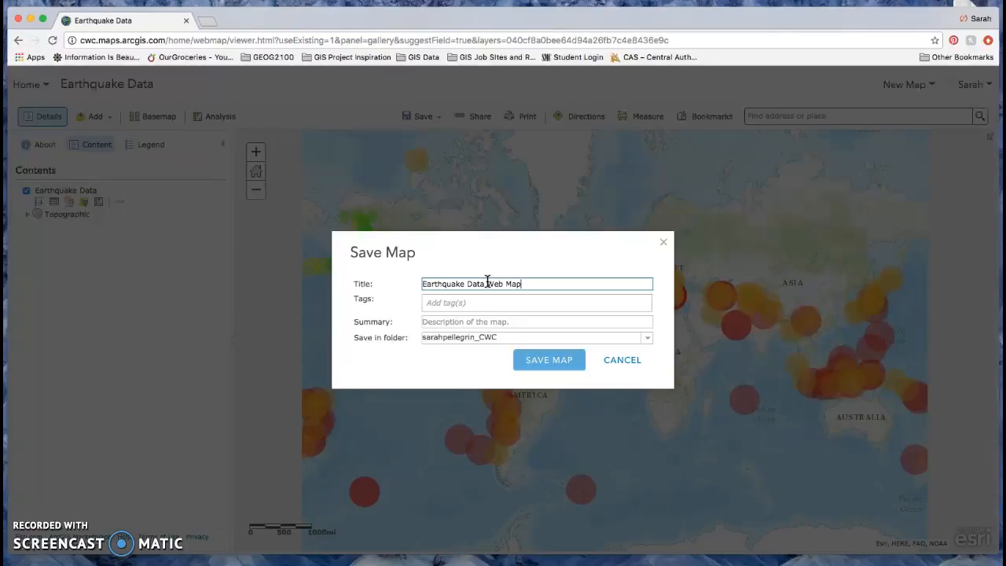
{"action": "left_click", "coordinate": [522, 304]}
{"action": "type", "text": "earthquakes"}
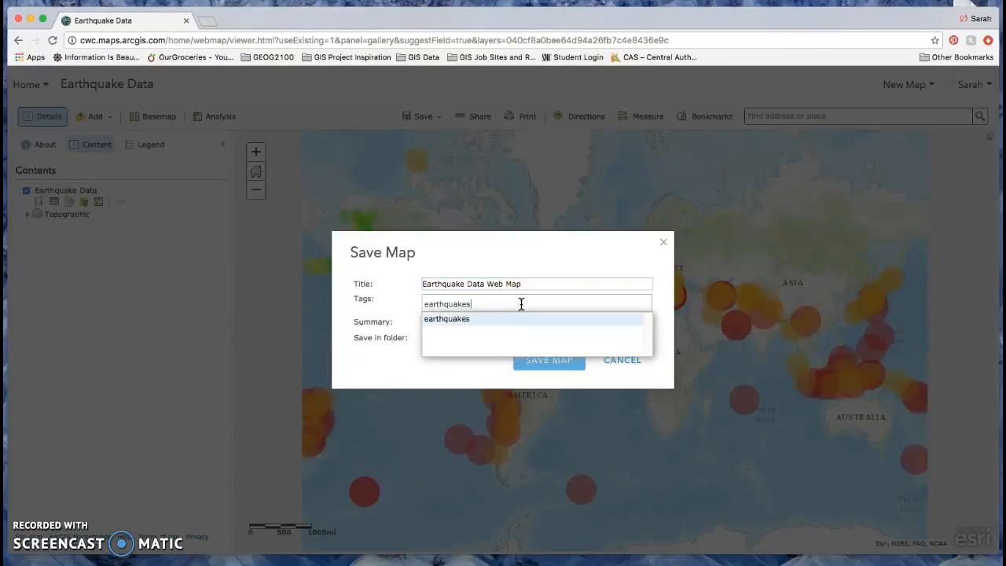
{"action": "left_click", "coordinate": [505, 320]}
{"action": "left_click", "coordinate": [553, 369]}
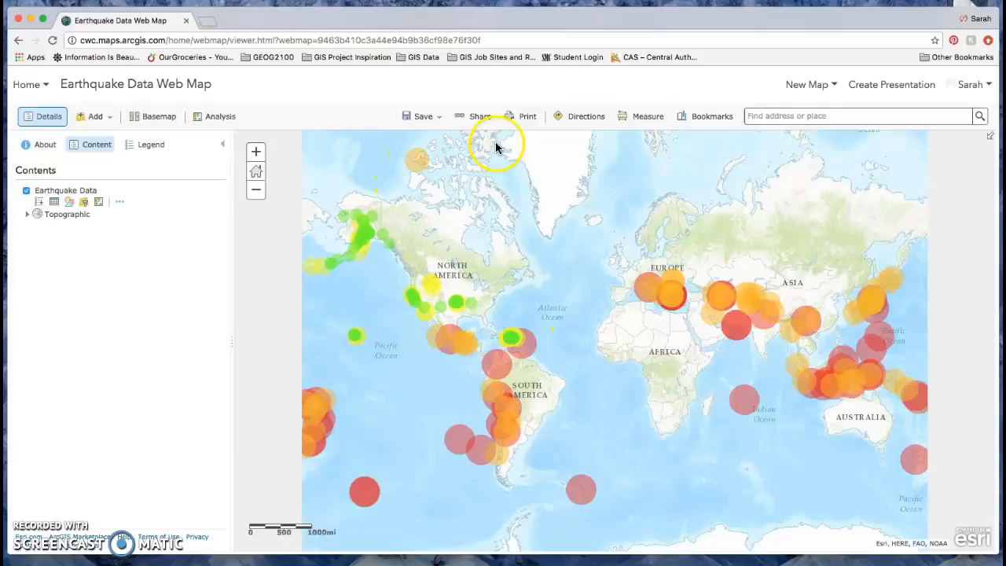
Share the map with Central Wyoming College and update the Earthquake Data layer's sharing to match.
{"action": "left_click", "coordinate": [483, 122]}
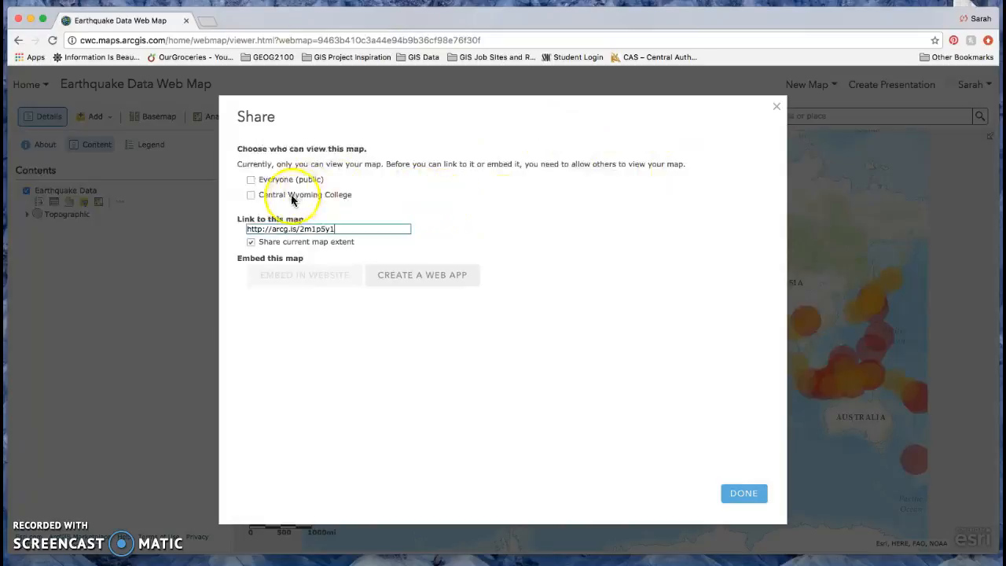
{"action": "left_click", "coordinate": [250, 196]}
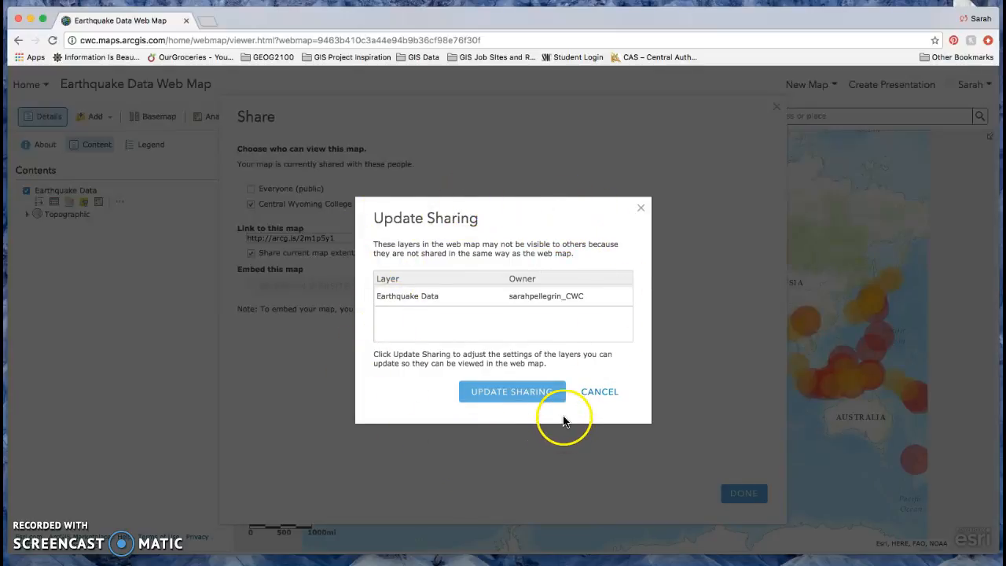
{"action": "left_click", "coordinate": [525, 393]}
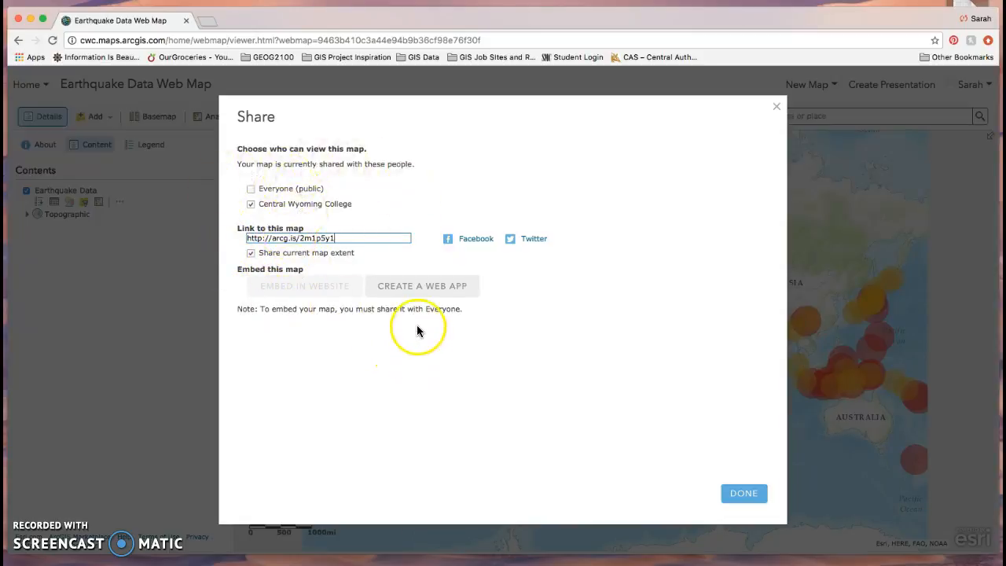
Start creating a web app from the shared map, browse the configurable apps and select the Basic Viewer.
{"action": "left_click", "coordinate": [424, 288]}
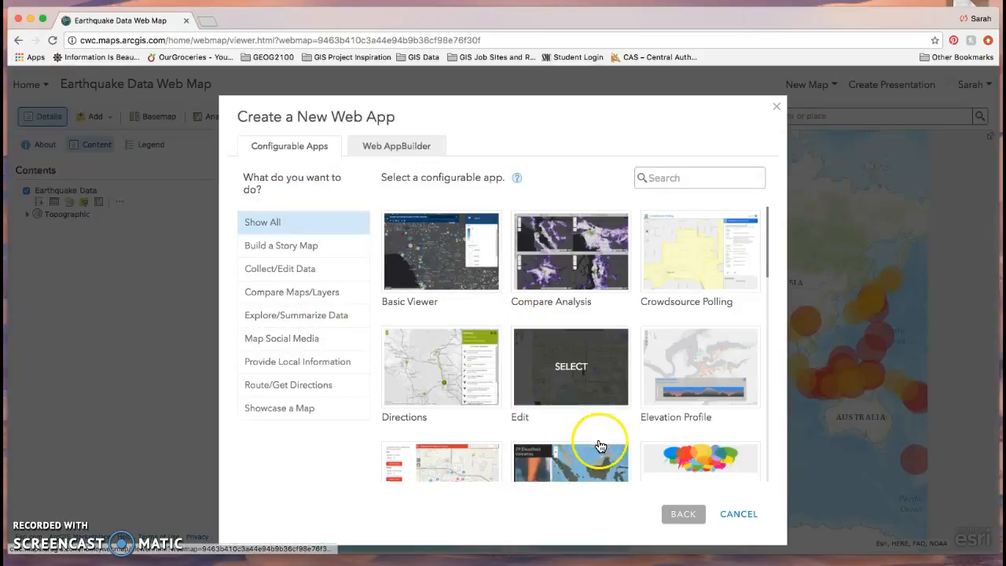
{"action": "left_click_drag", "start_coordinate": [768, 230], "coordinate": [770, 236]}
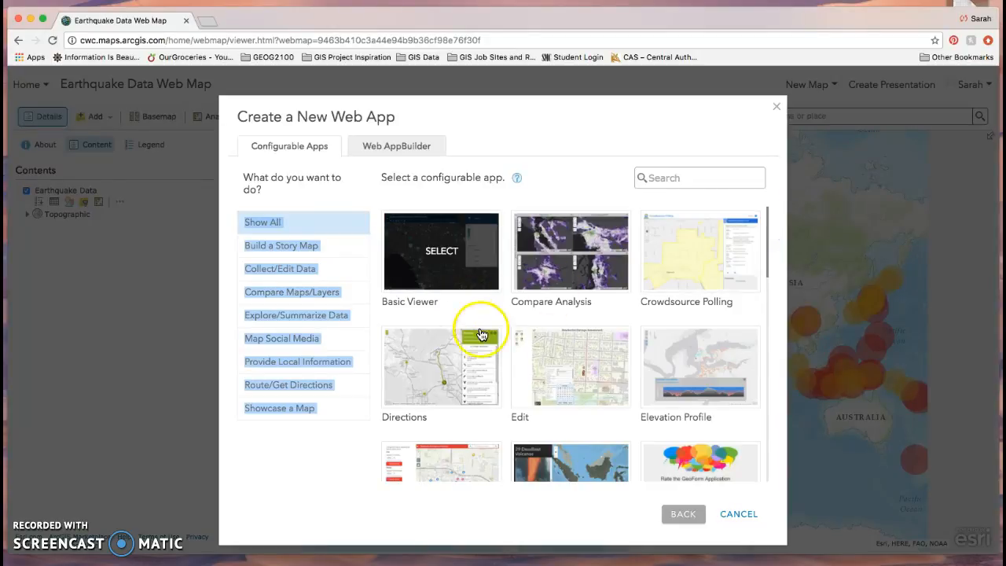
{"action": "scroll", "coordinate": [549, 343], "scroll_direction": "down", "scroll_amount": 1}
{"action": "scroll", "coordinate": [548, 344], "scroll_direction": "down", "scroll_amount": 10}
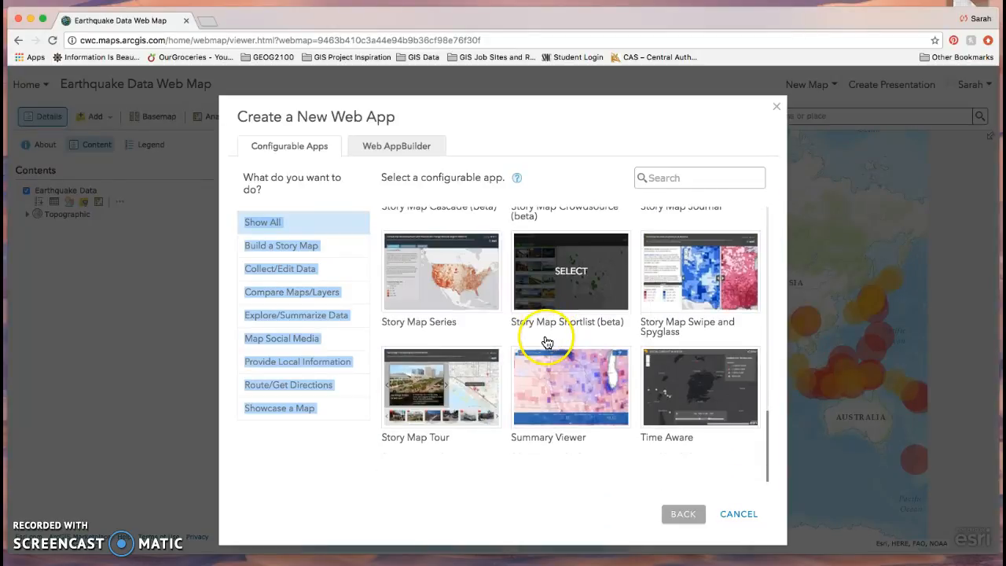
{"action": "scroll", "coordinate": [548, 340], "scroll_direction": "up", "scroll_amount": 6}
{"action": "scroll", "coordinate": [543, 341], "scroll_direction": "up", "scroll_amount": 5}
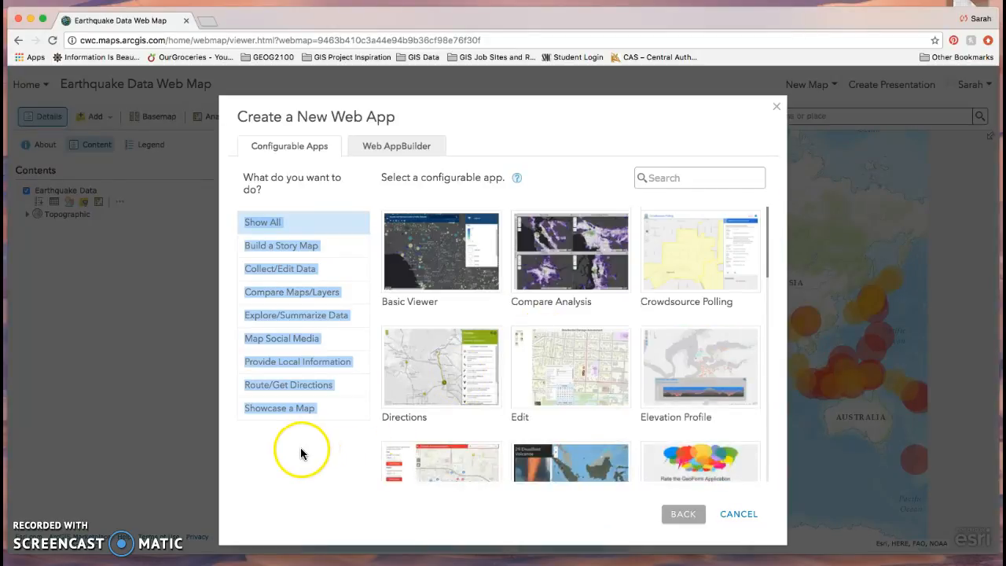
{"action": "left_click", "coordinate": [301, 452]}
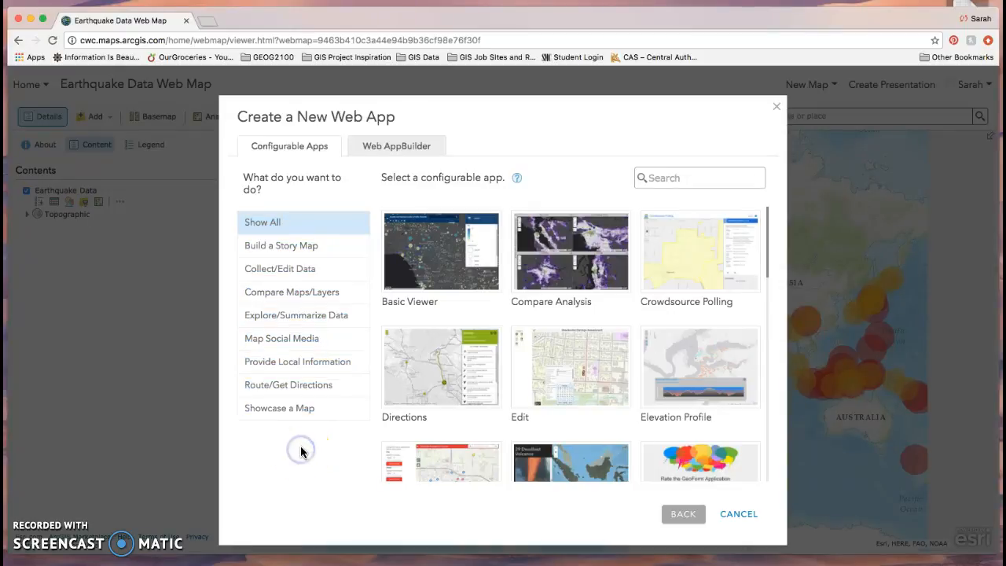
{"action": "left_click", "coordinate": [441, 250]}
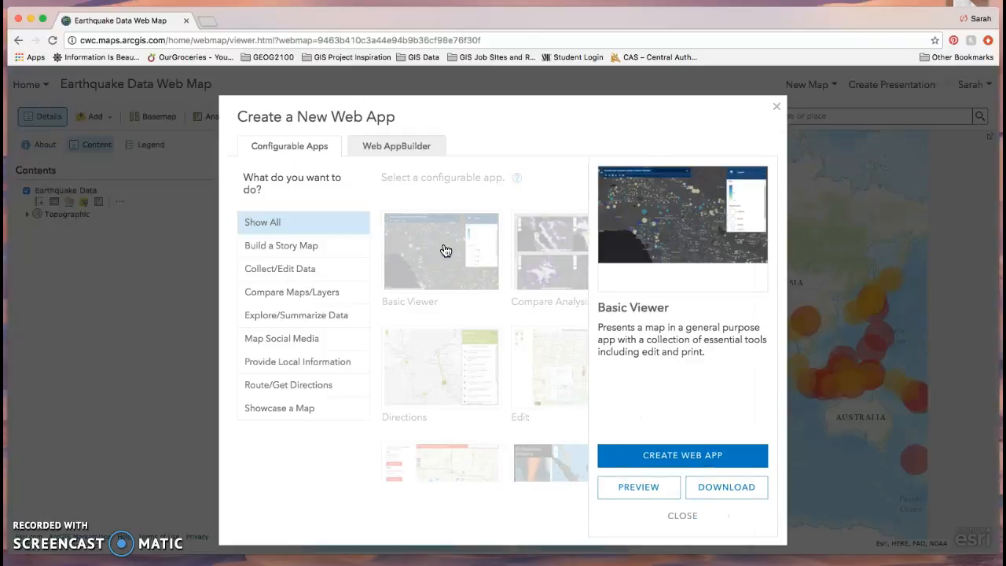